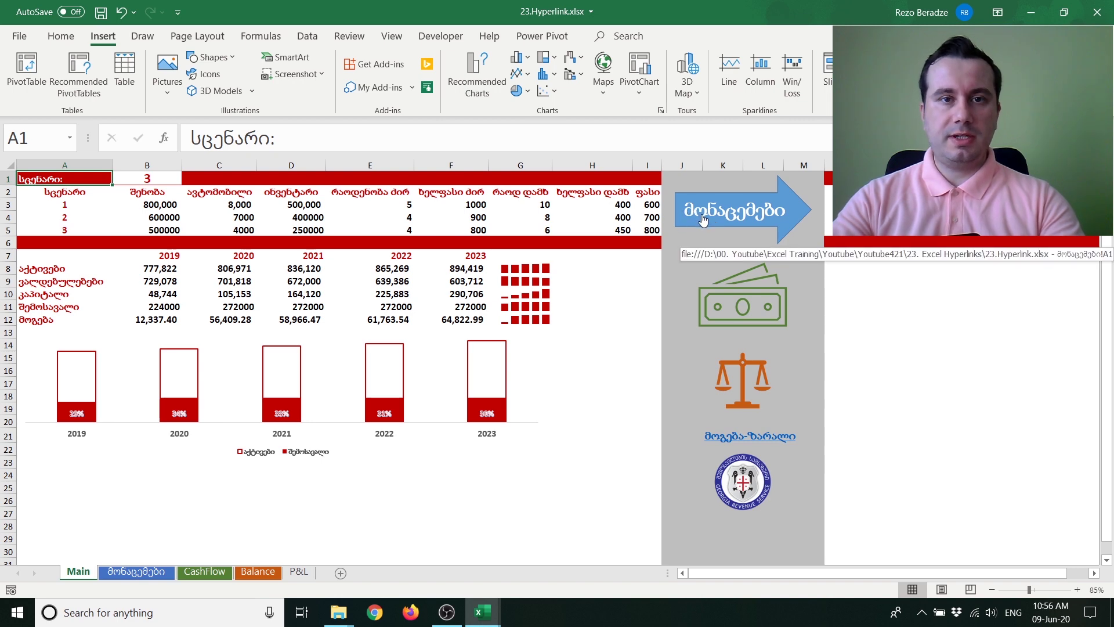
- Follow the arrow link to the მონაცემები sheet, then use the back arrow to return to Main
left_click(702, 221)
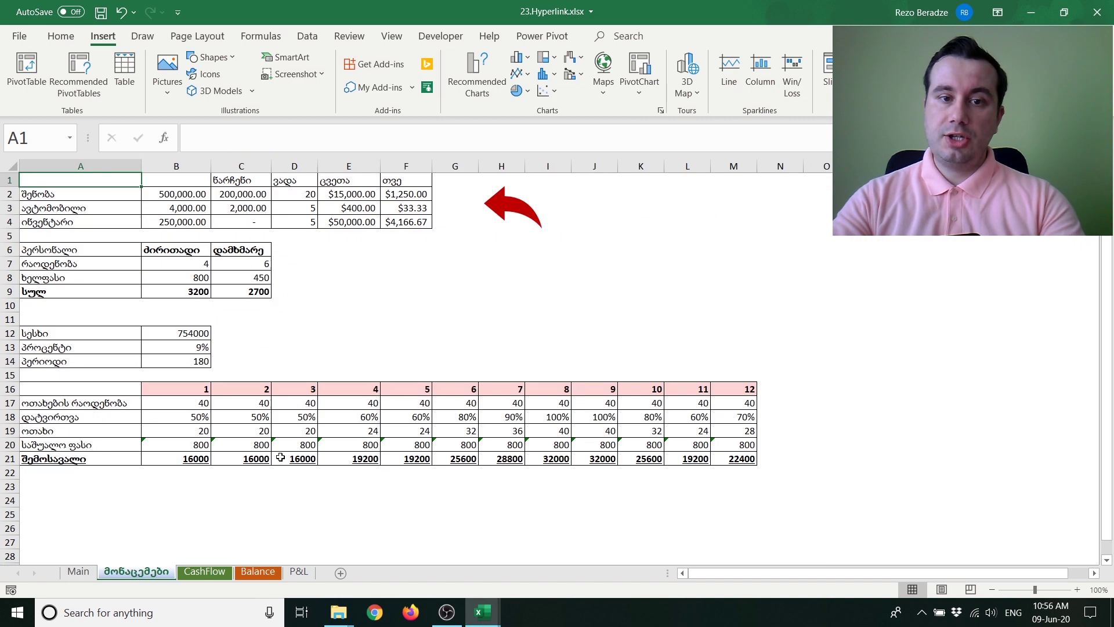
left_click(516, 214)
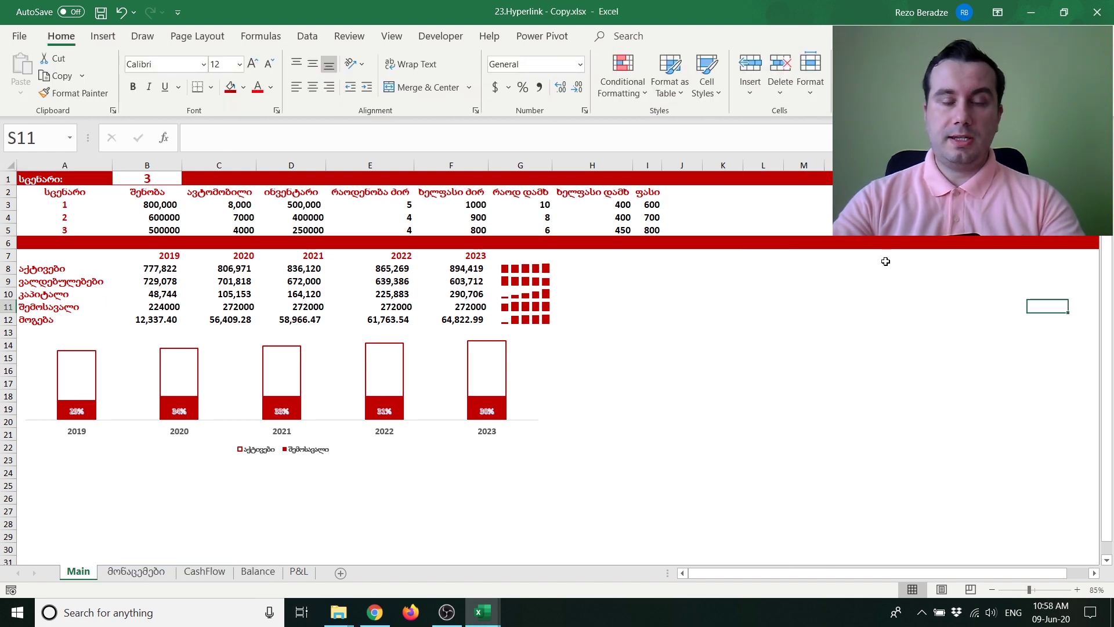
- Fill columns K through N with grey, then bring up the Insert Shapes gallery
left_click_drag(717, 172, 847, 165)
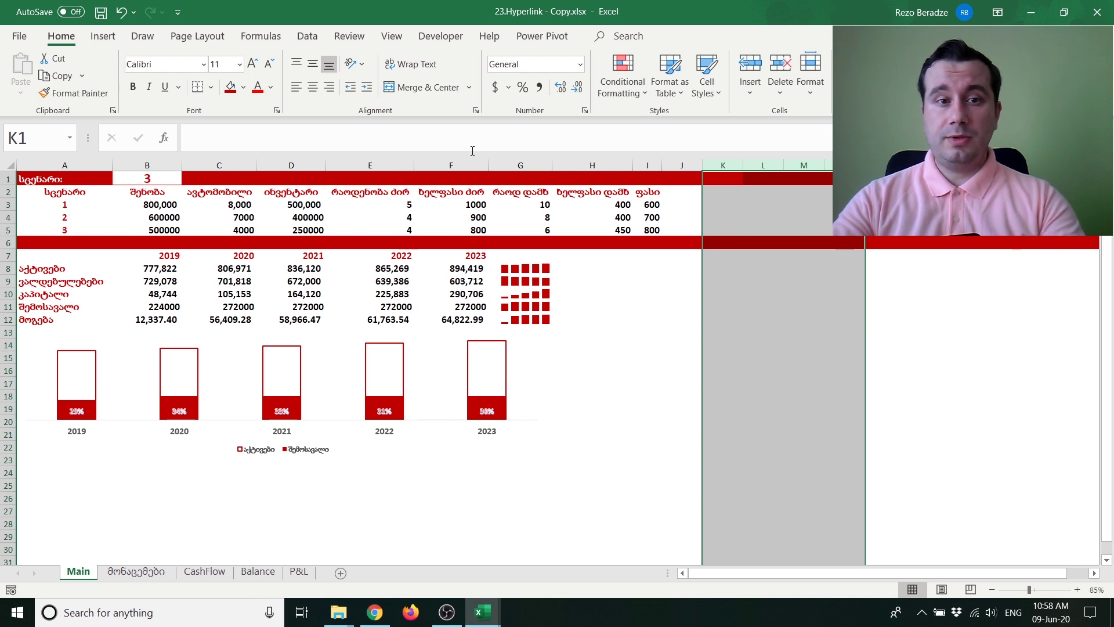
left_click(243, 88)
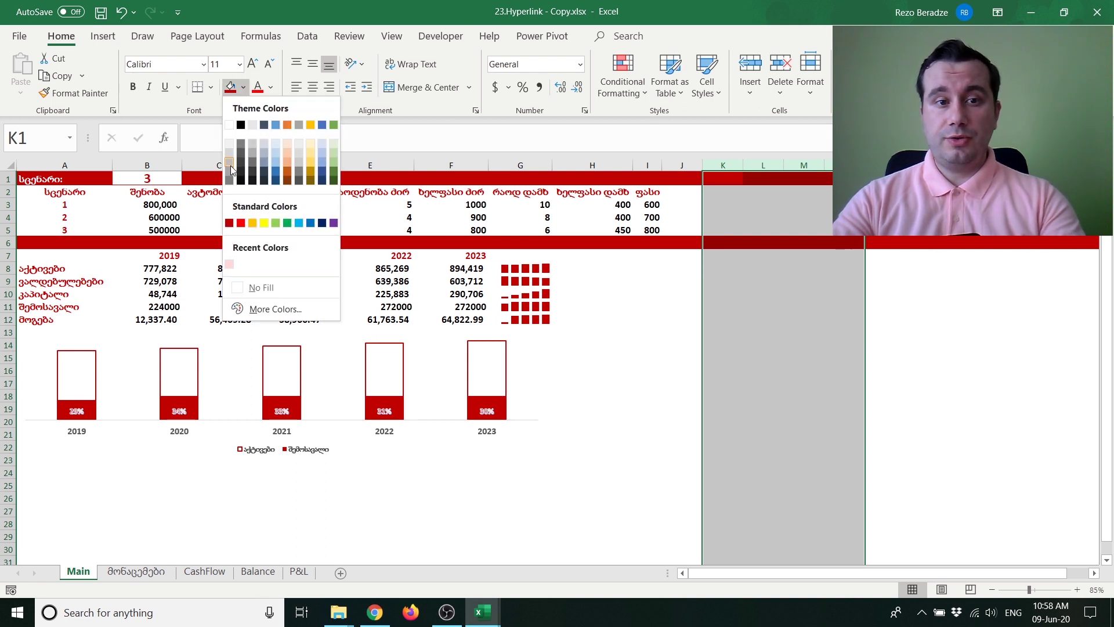
left_click(230, 163)
left_click(884, 357)
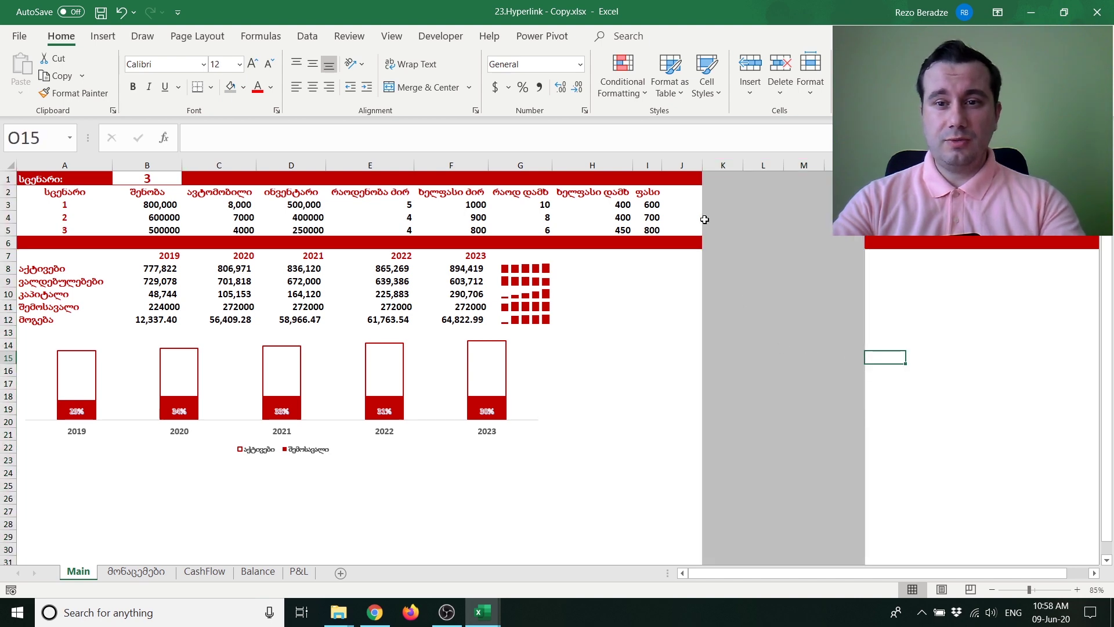
left_click(103, 36)
left_click(214, 57)
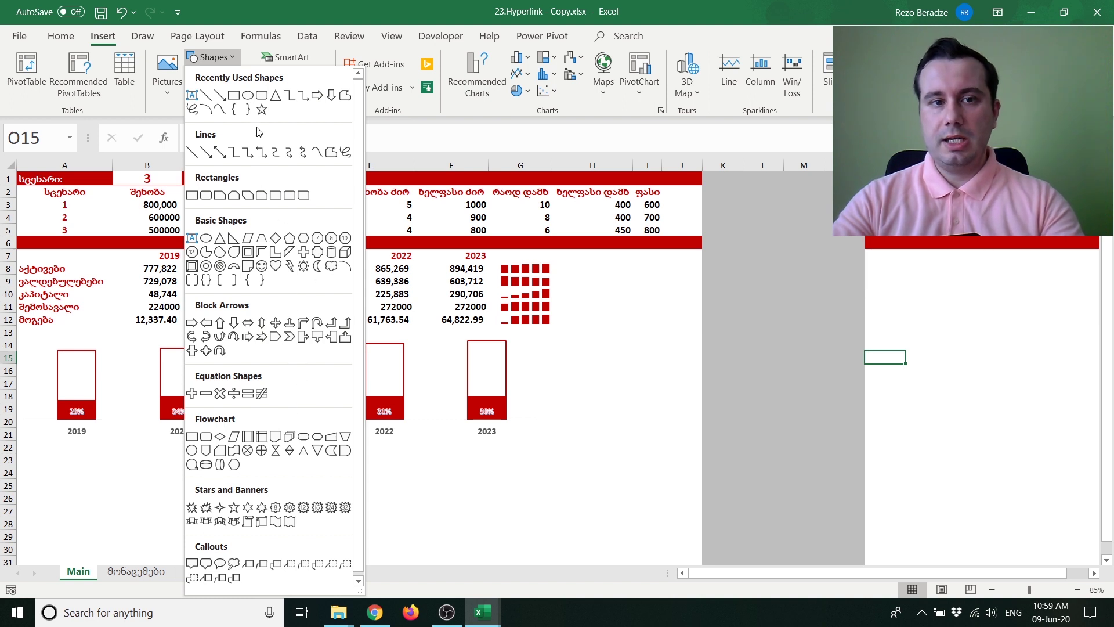
- Draw a rounded rectangle over K3:M6 and move it up near row 2
left_click(261, 96)
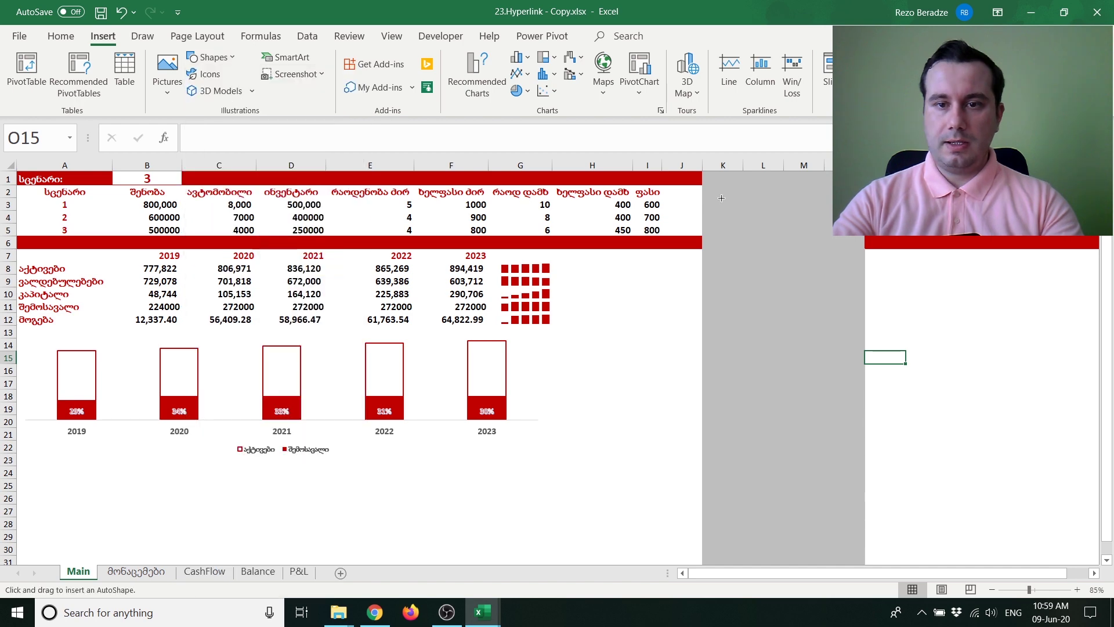
left_click_drag(721, 197, 855, 260)
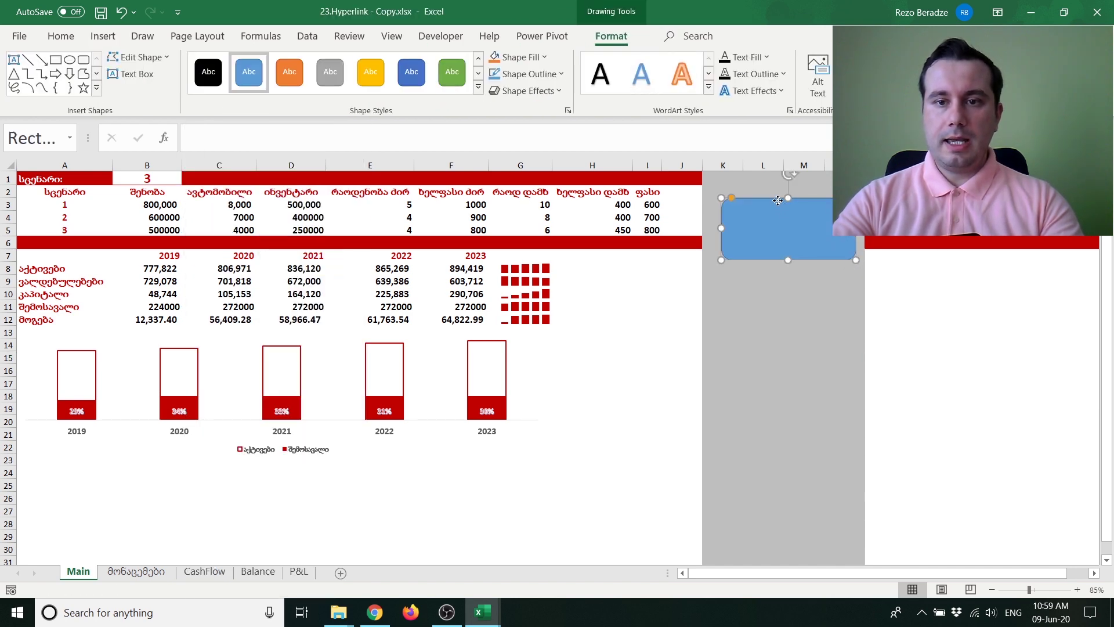
left_click_drag(778, 200, 771, 186)
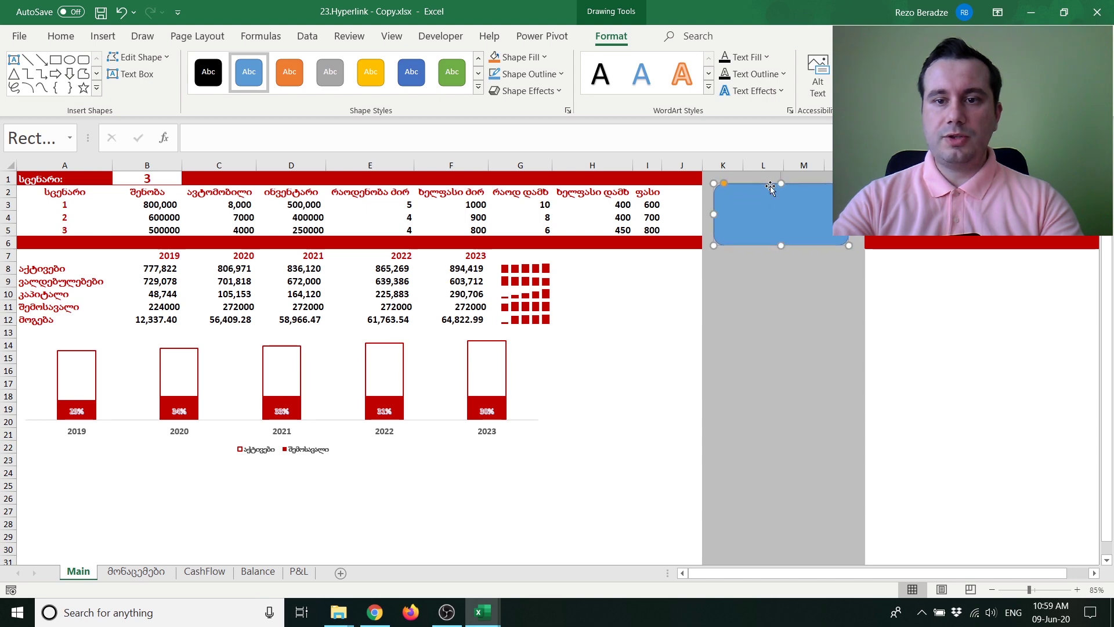
left_click(123, 575)
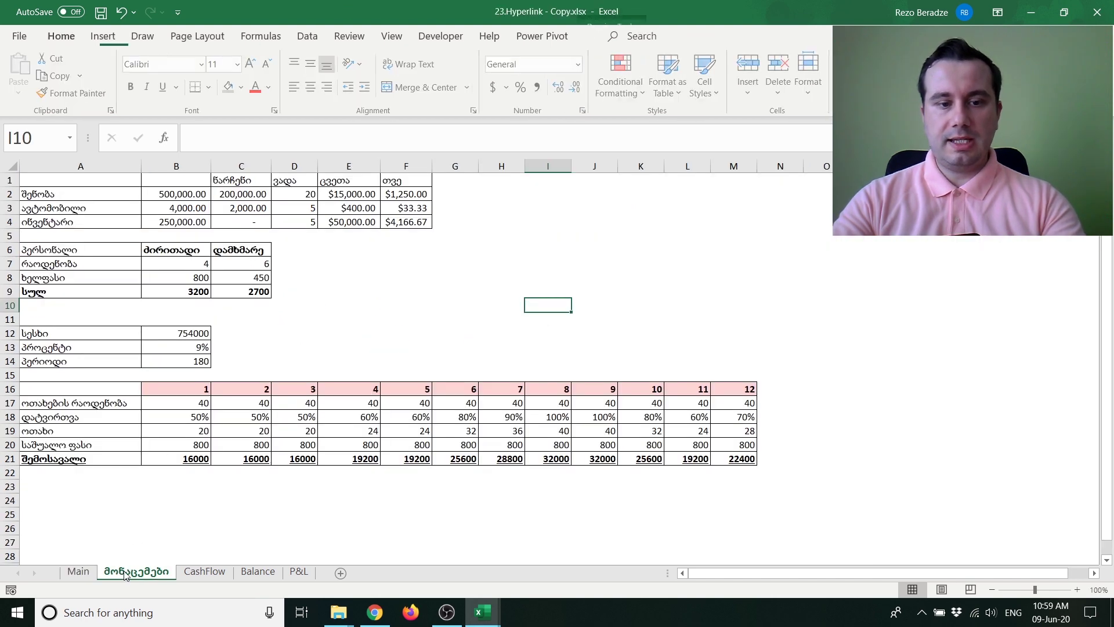
left_click(86, 578)
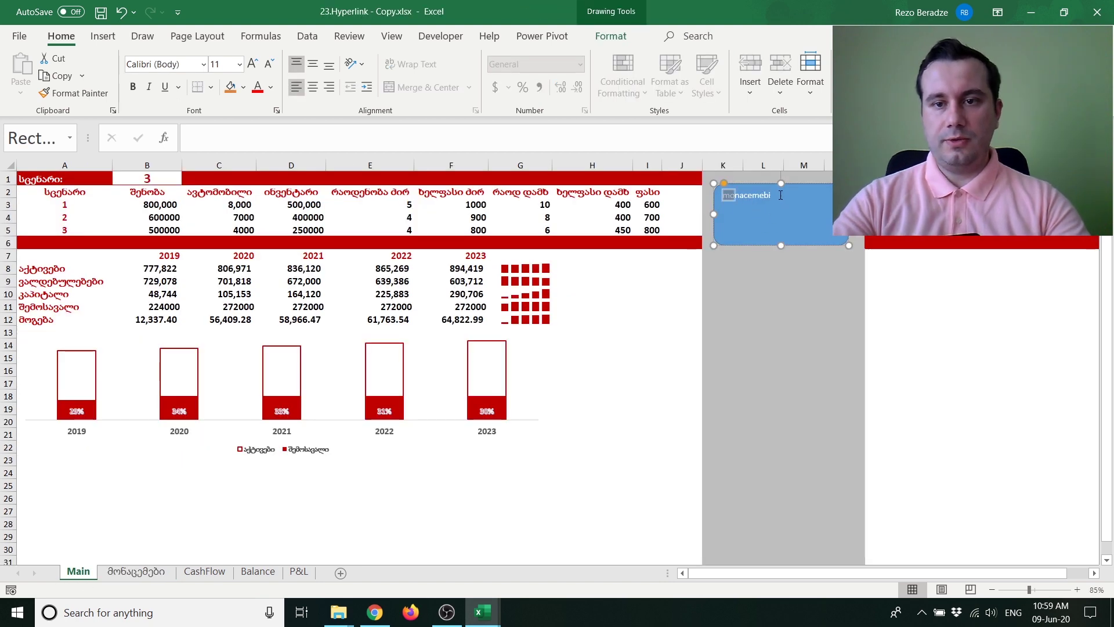
- Format the label in ABalaveri at size 24, centred horizontally and vertically
left_click_drag(780, 195, 722, 195)
left_click(207, 65)
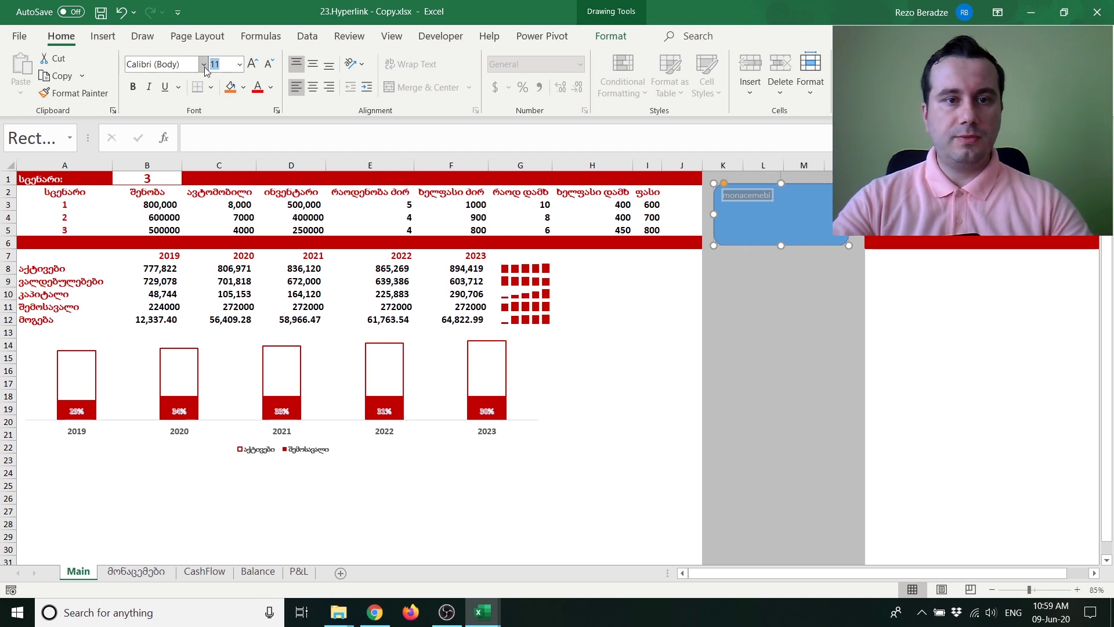
left_click(203, 65)
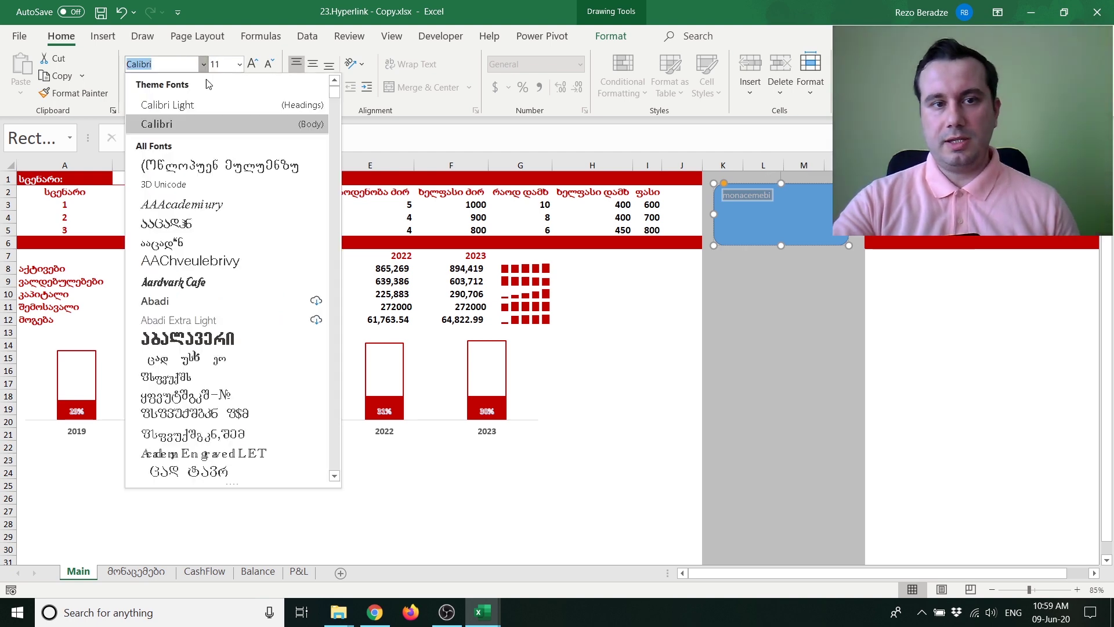
left_click(204, 339)
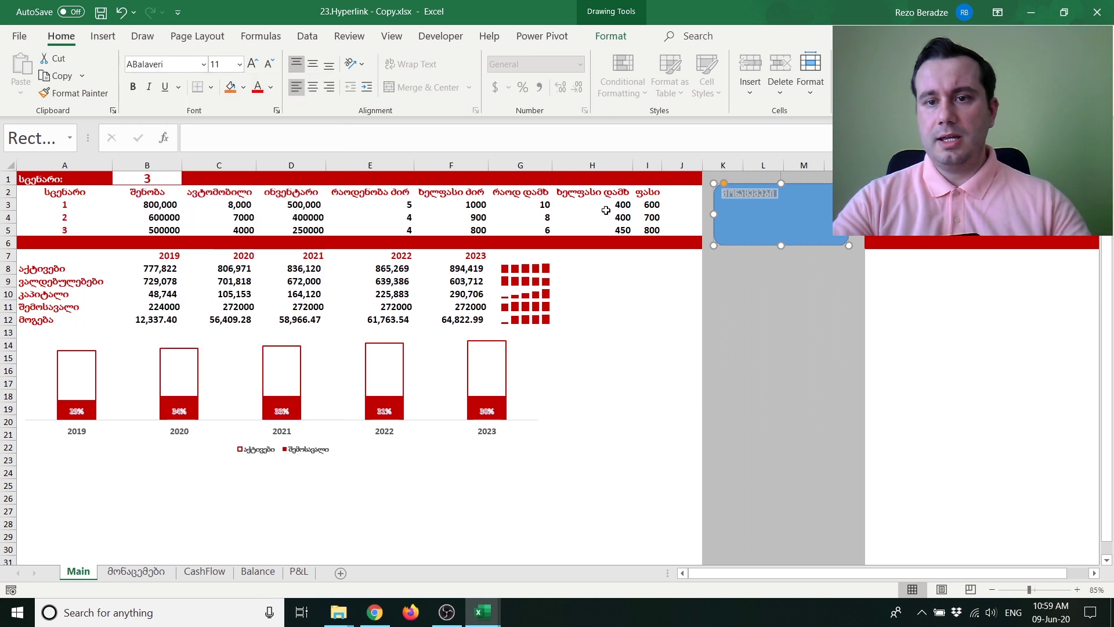
left_click(313, 88)
left_click(313, 65)
left_click(252, 65)
left_click(253, 65)
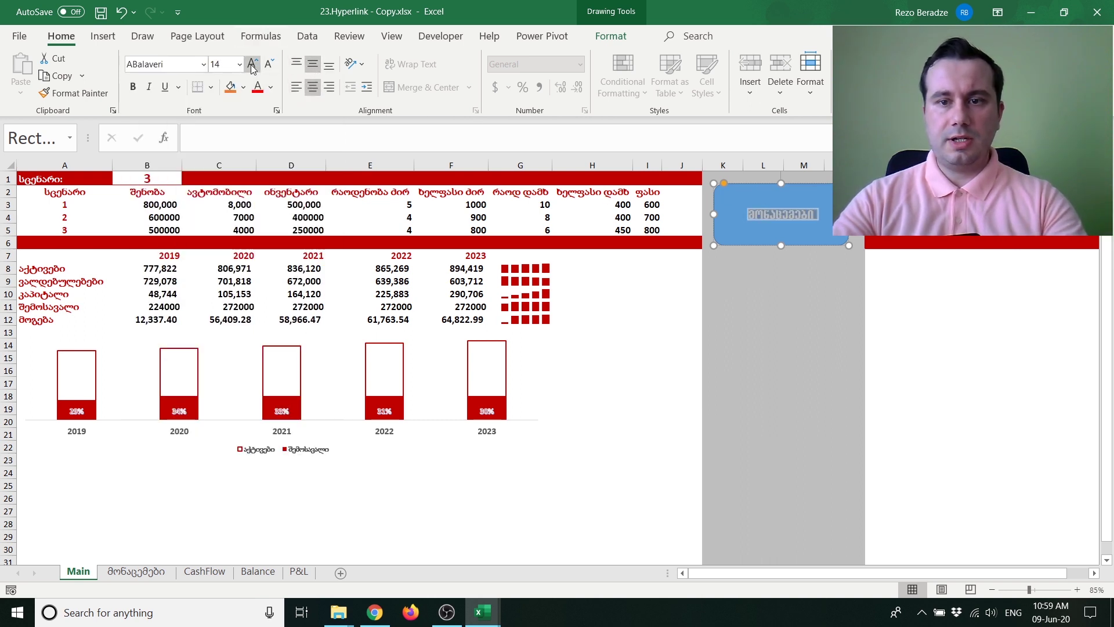
left_click(253, 65)
left_click(253, 65)
left_click(253, 65)
left_click(253, 65)
left_click(253, 65)
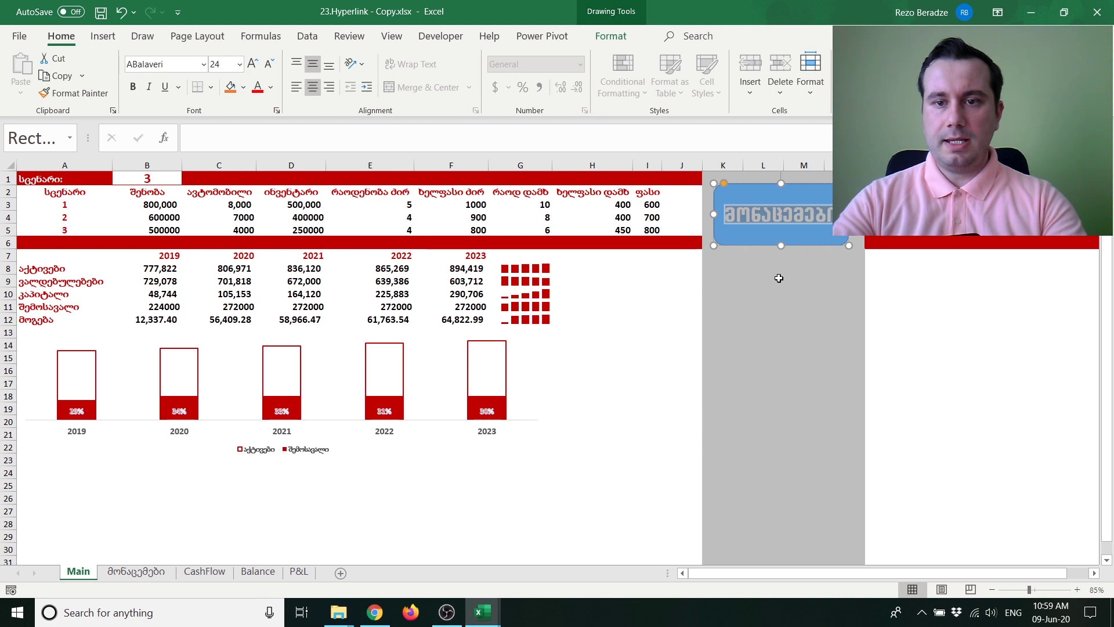
- Fill the button with Blue, Accent 1, Darker 25%
left_click(243, 87)
left_click(279, 199)
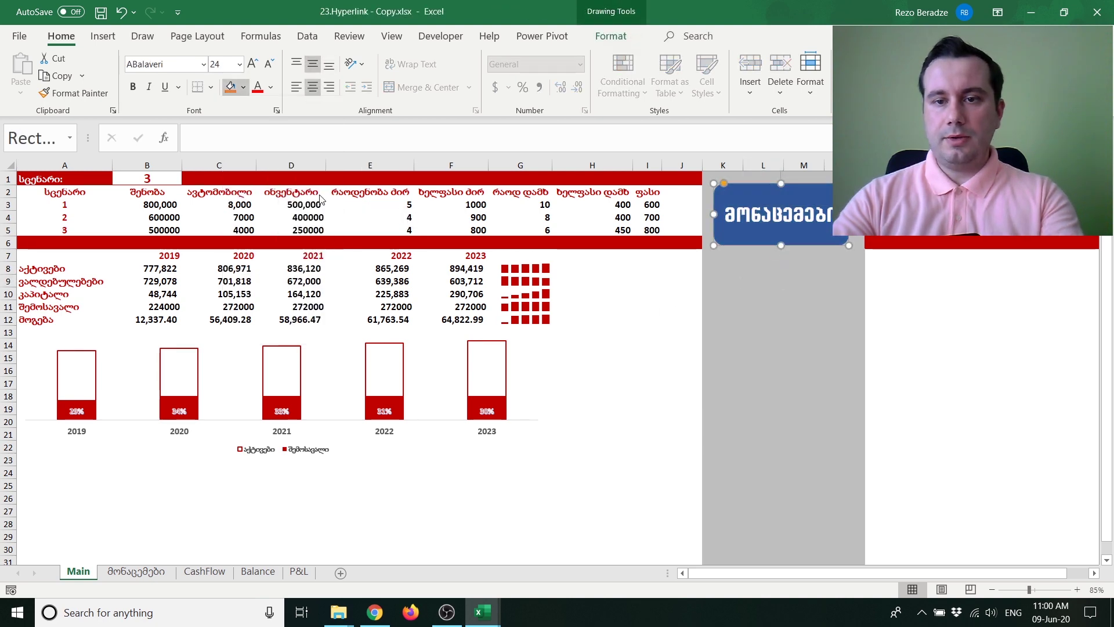
left_click(799, 320)
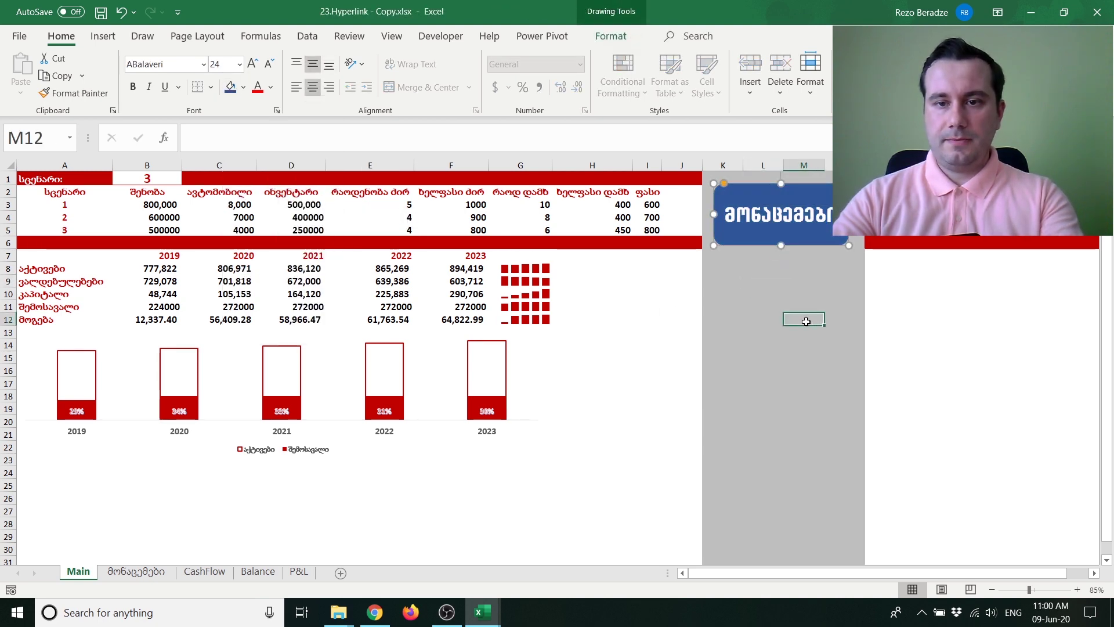
left_click(778, 241)
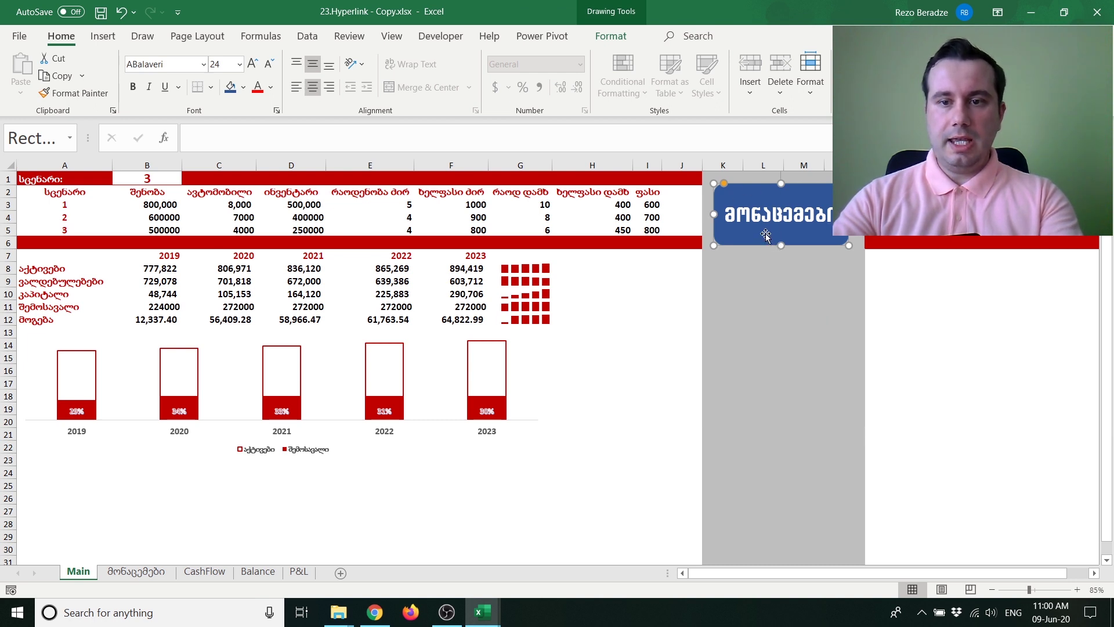
- Link the blue button to cell A1 of the მონაცემები sheet as a Place in This Document
right_click(765, 235)
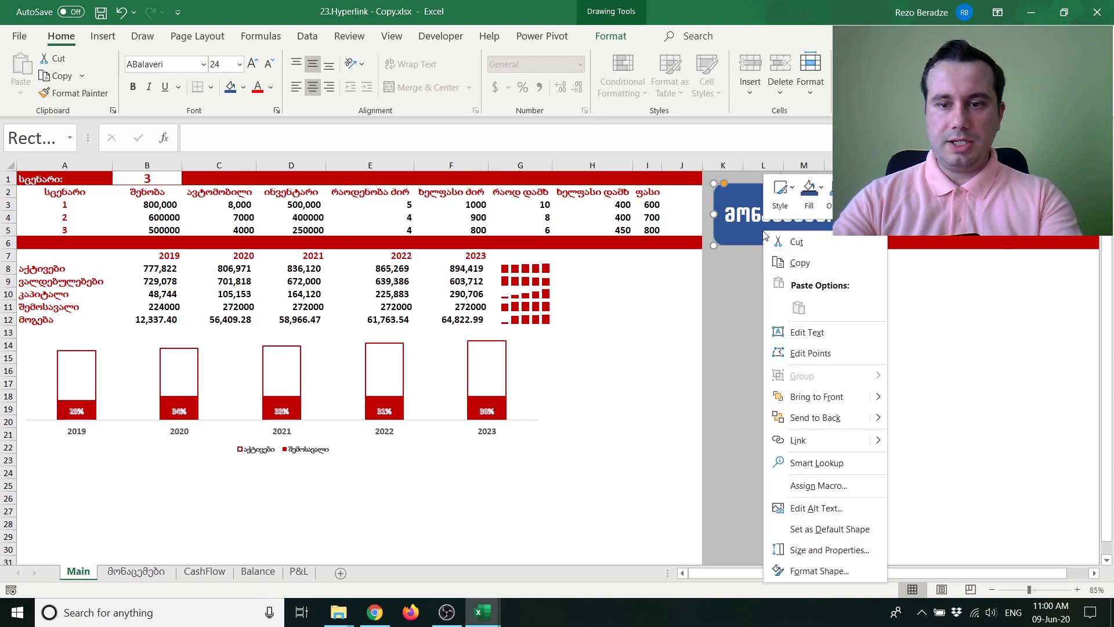
left_click(804, 440)
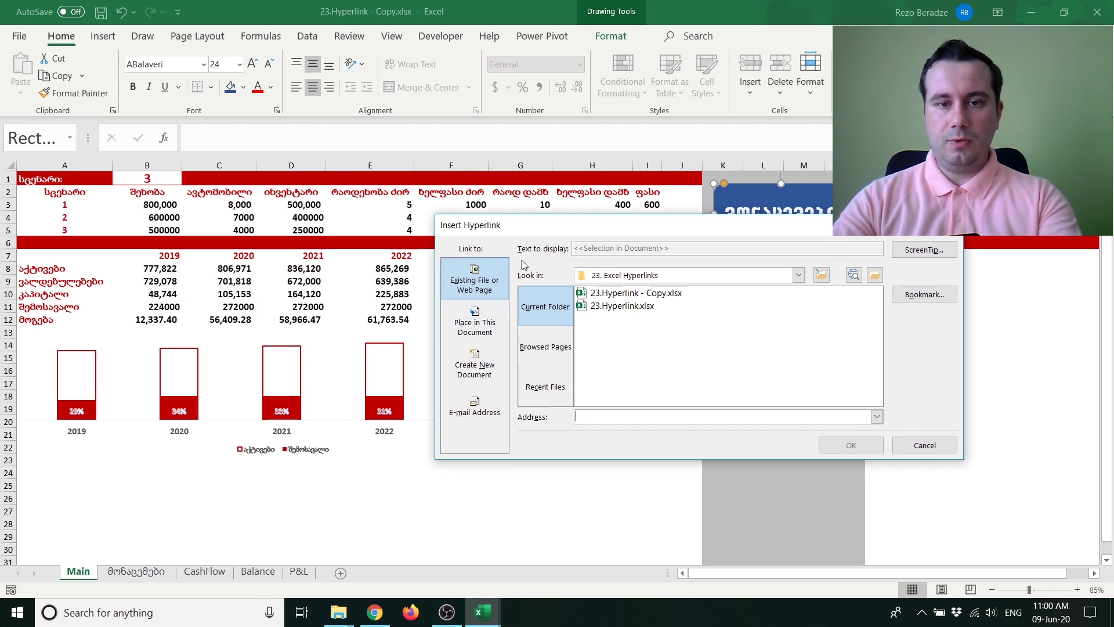
left_click(482, 332)
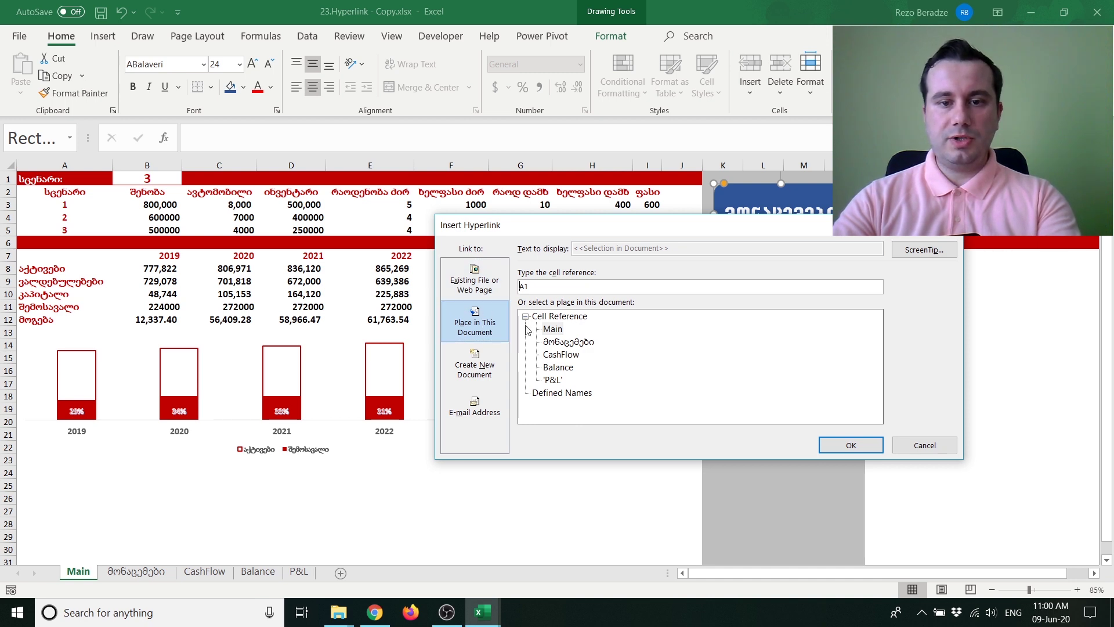
left_click(568, 342)
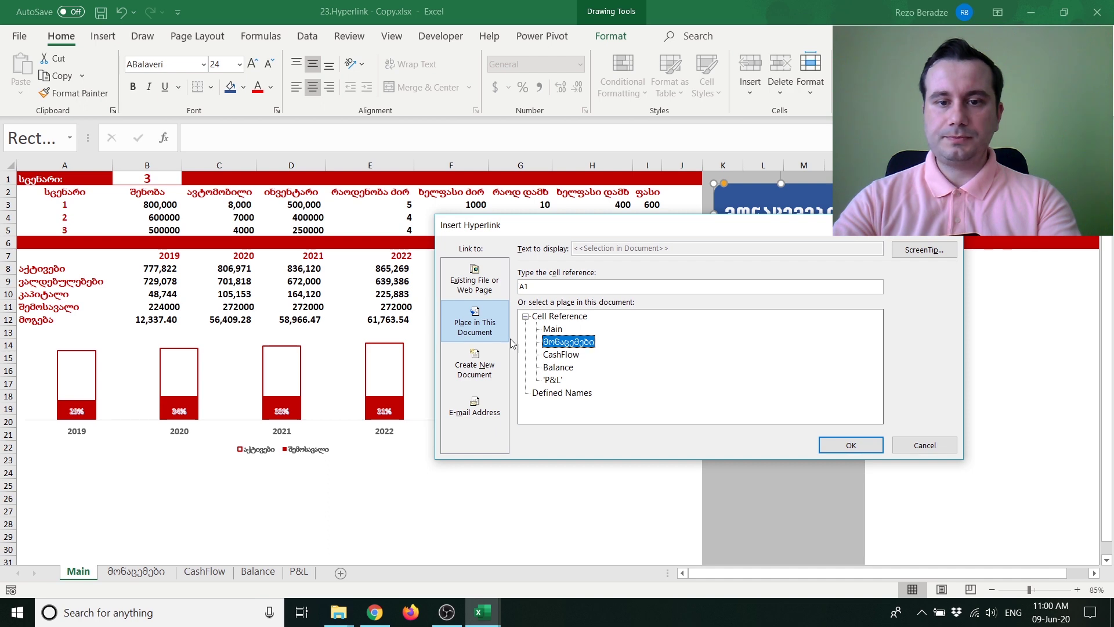
left_click(839, 452)
left_click(840, 452)
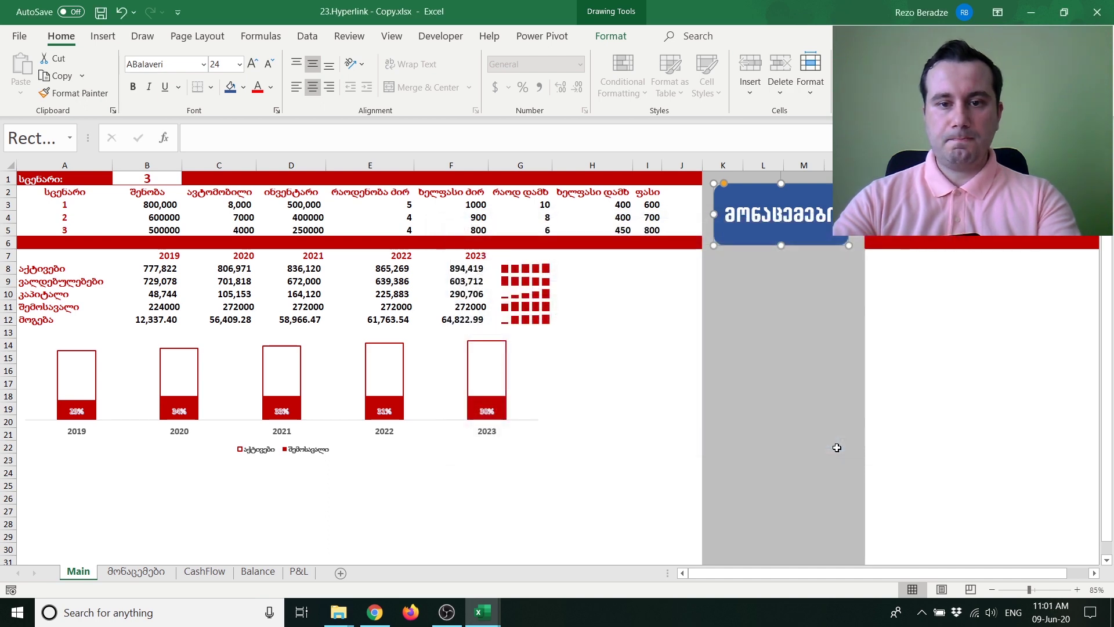
left_click(799, 292)
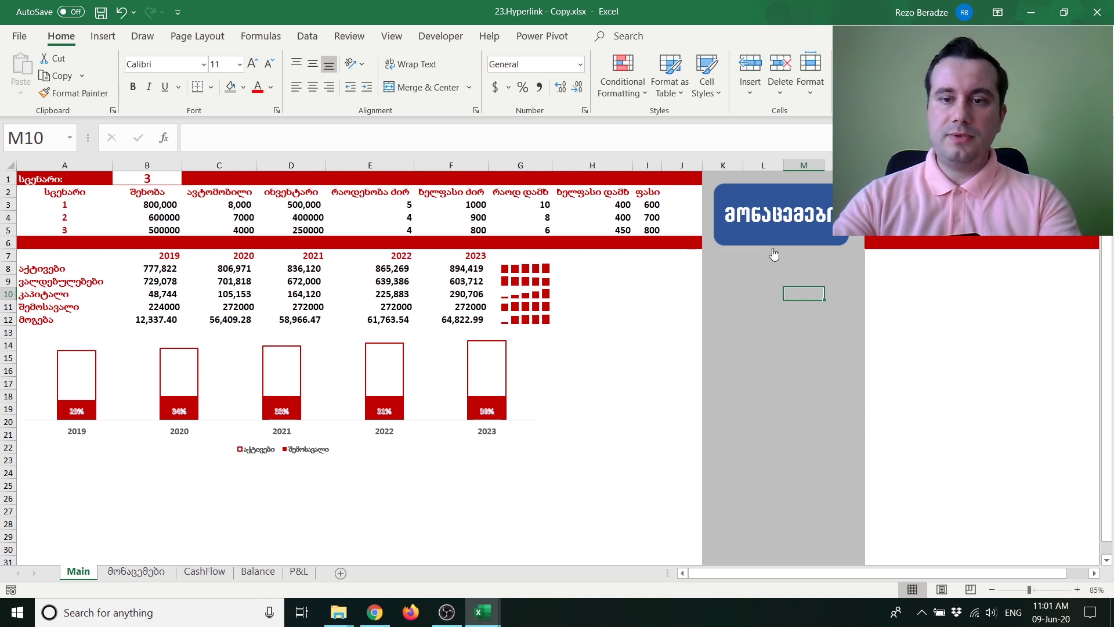
mouse_move(765, 226)
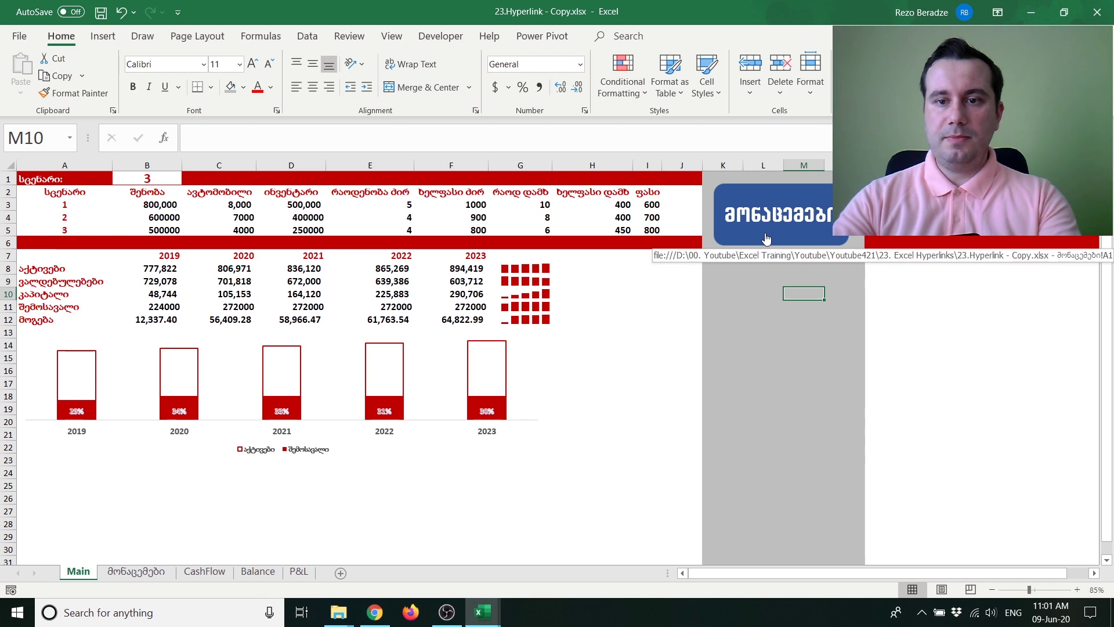
- Jump to მონაცემები with the new button and select cell H3 for the icon
left_click(766, 238)
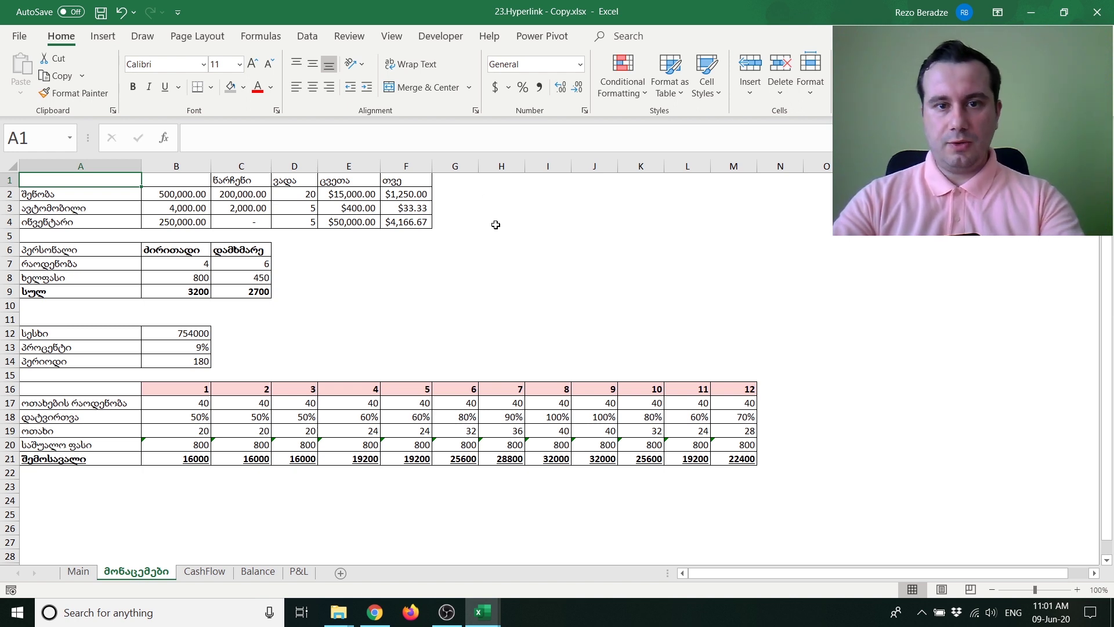
left_click(515, 212)
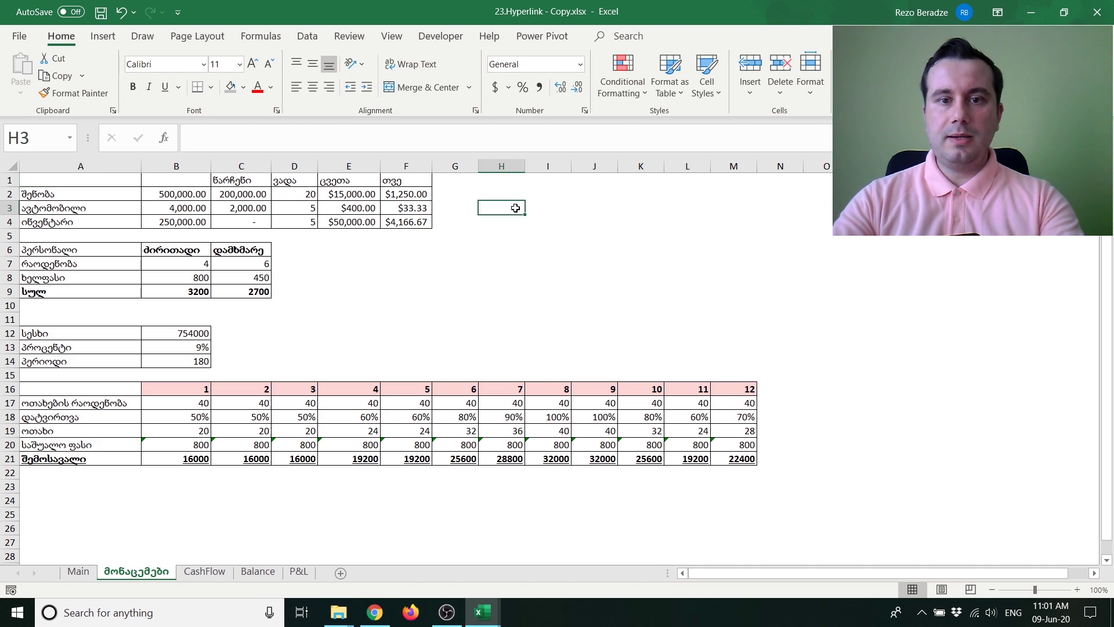
left_click(94, 38)
- Insert the curved back-arrow icon from the Icons library
left_click(218, 61)
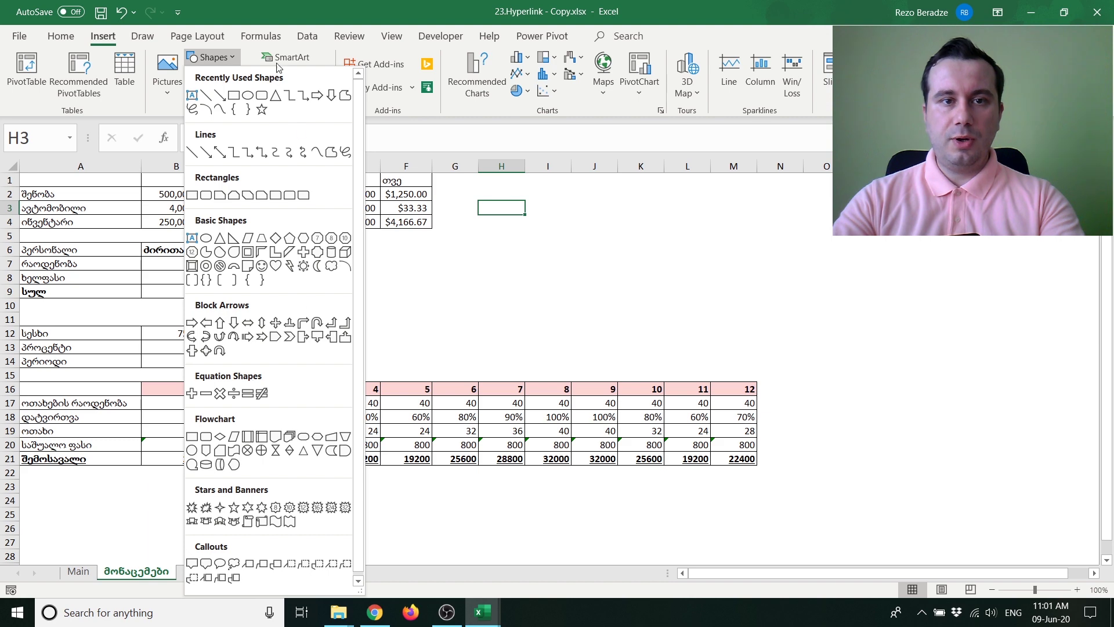
left_click(214, 56)
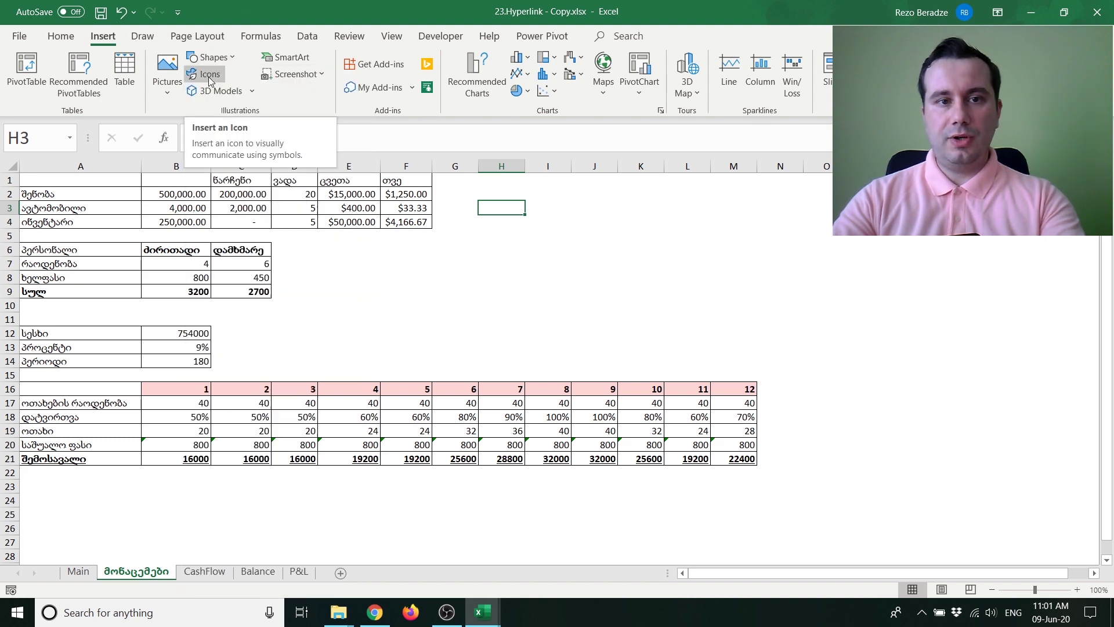
left_click(210, 75)
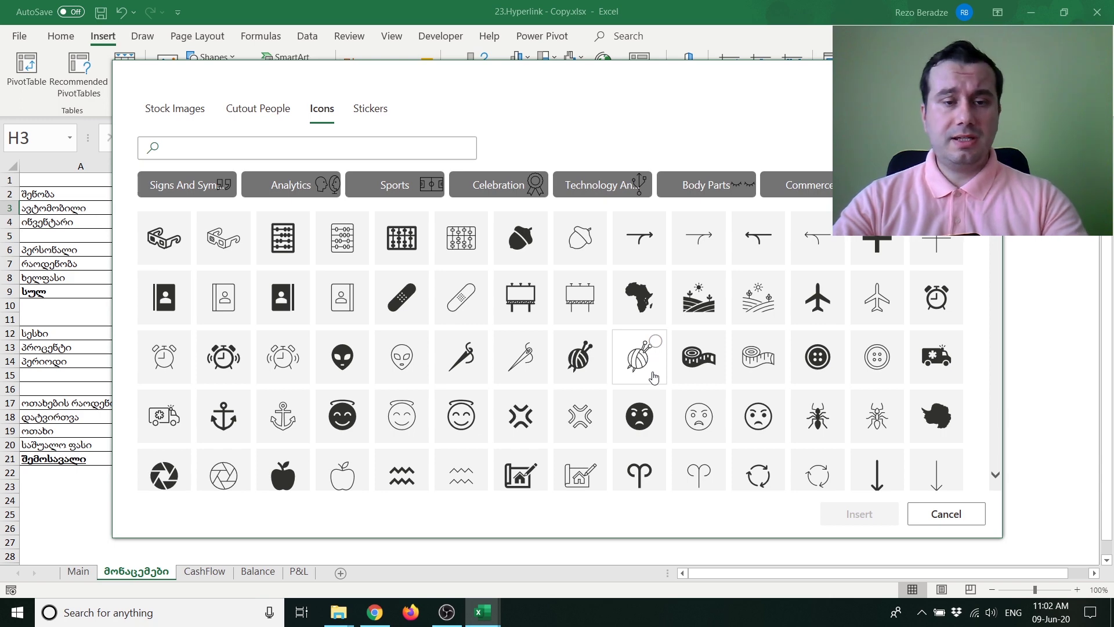
scroll(637, 416, "down", 1)
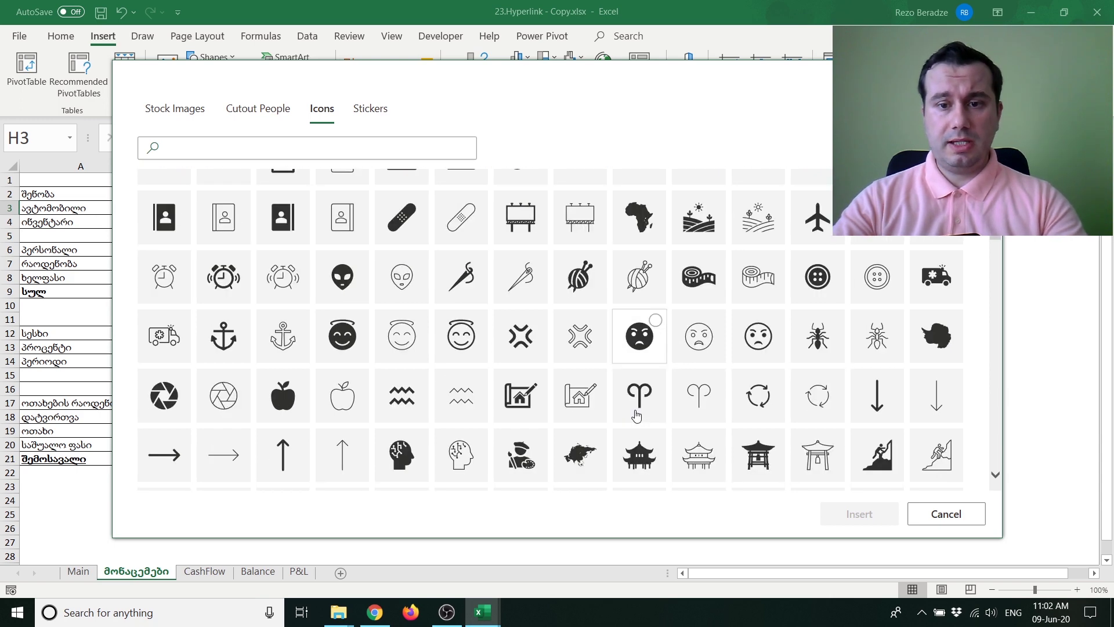
scroll(637, 415, "down", 1)
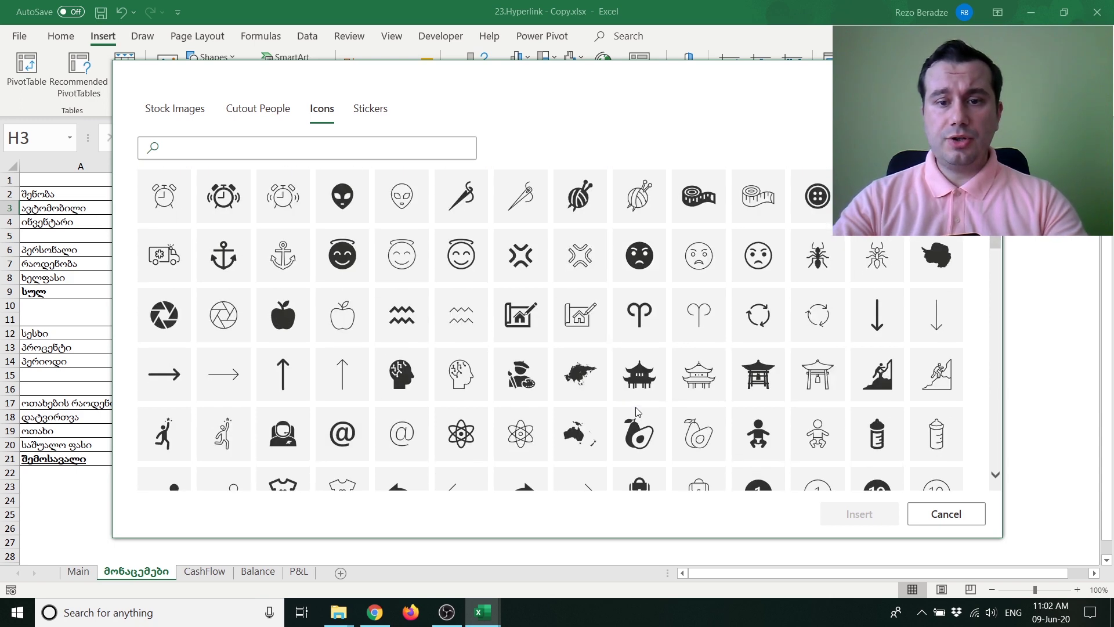
scroll(638, 411, "down", 1)
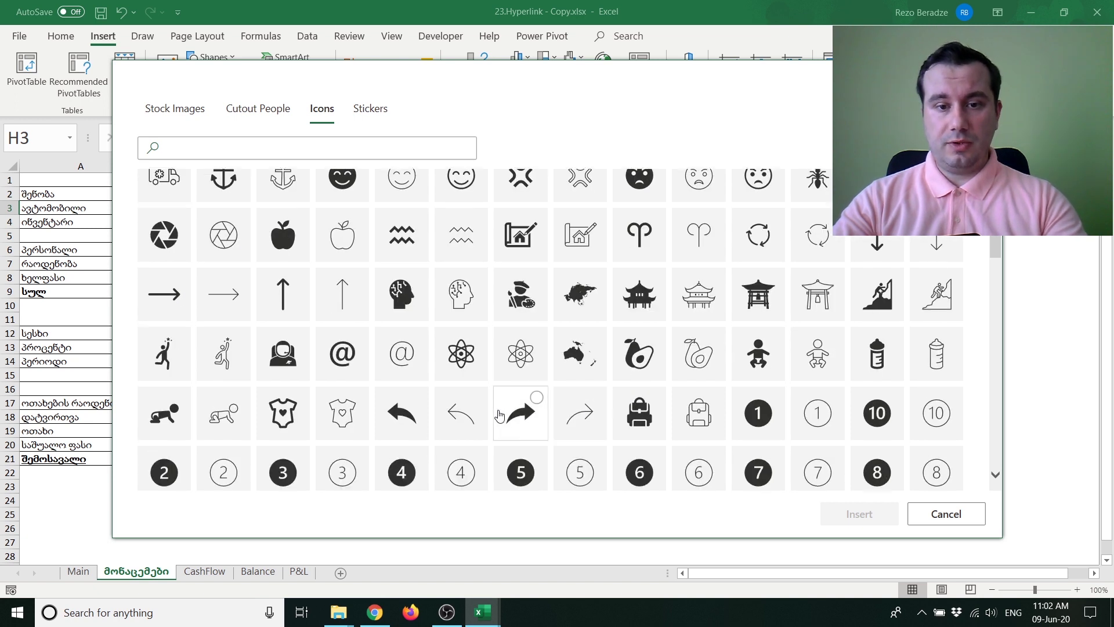
left_click(420, 398)
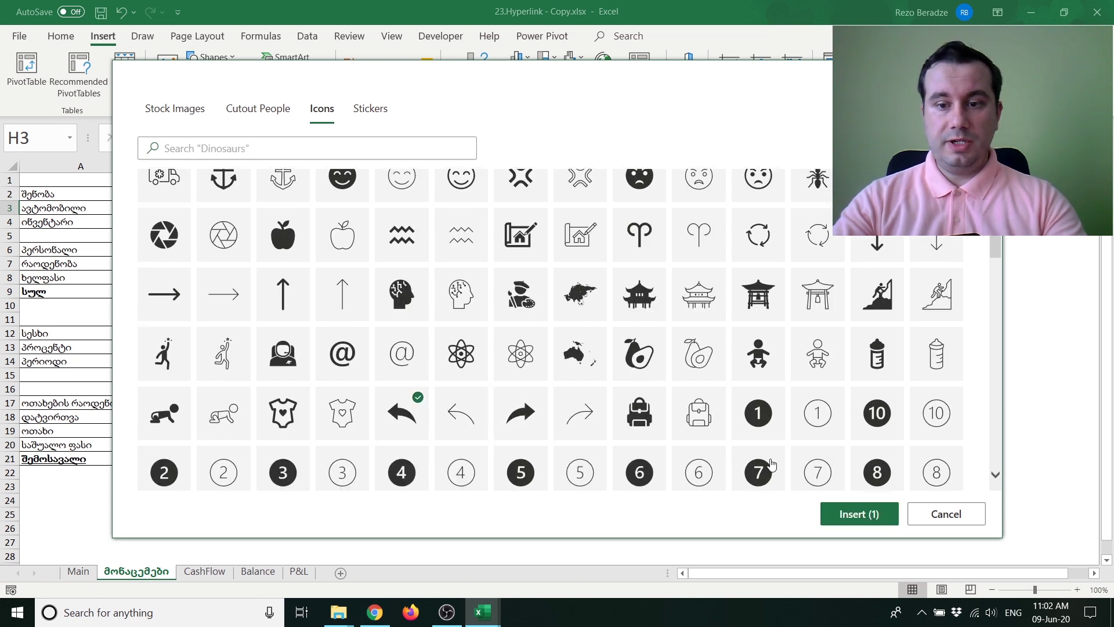
left_click(847, 515)
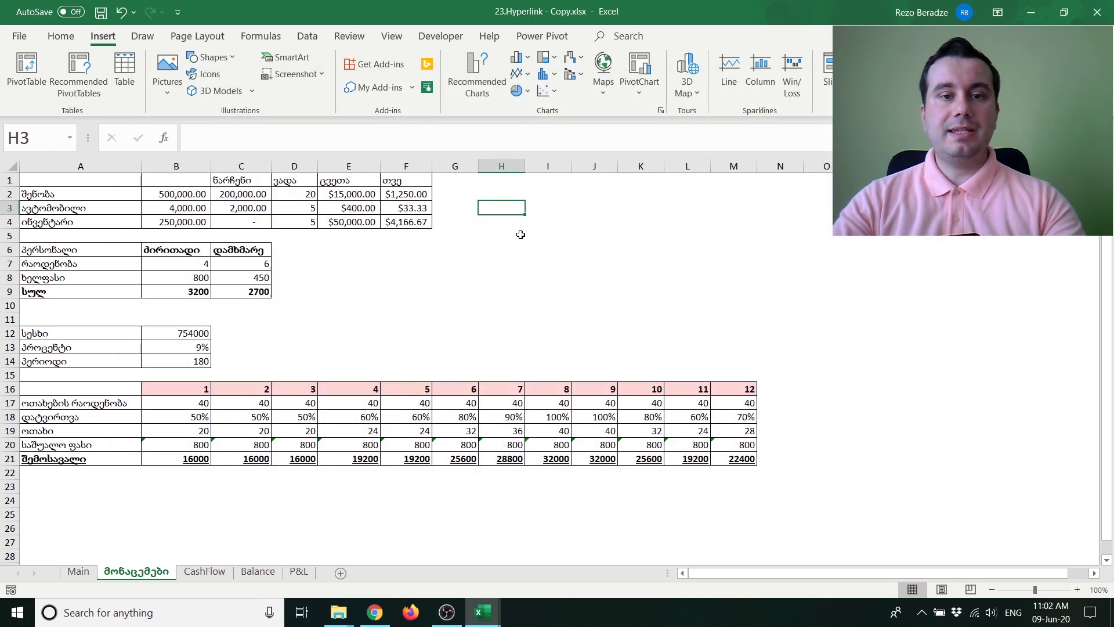
- Position the arrow icon beside the top table and colour it blue
left_click_drag(520, 243, 491, 204)
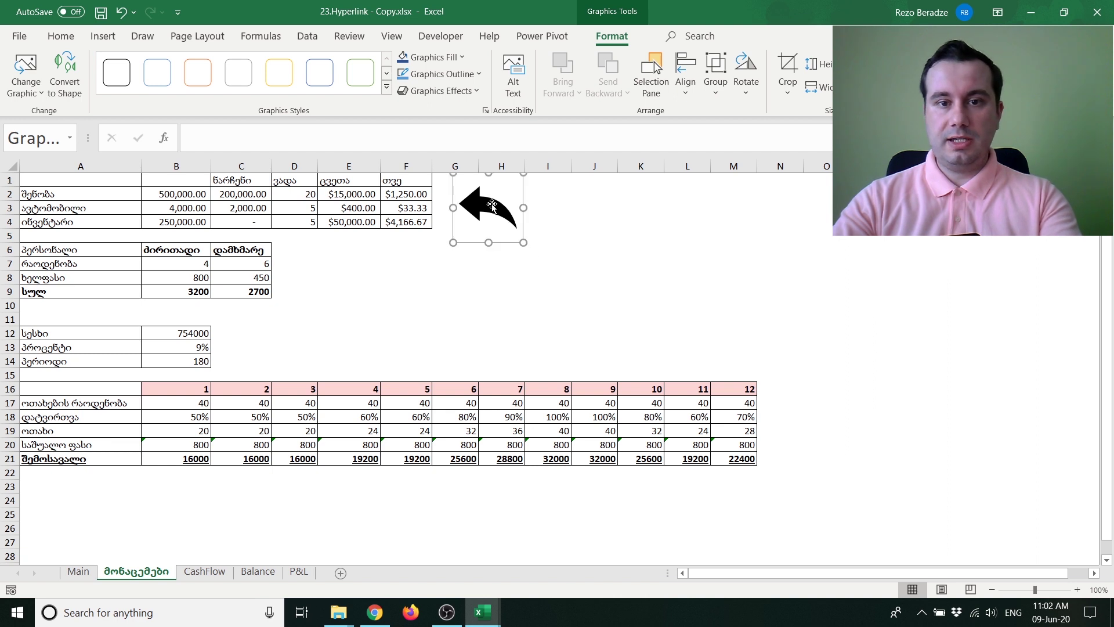
left_click_drag(487, 213, 488, 222)
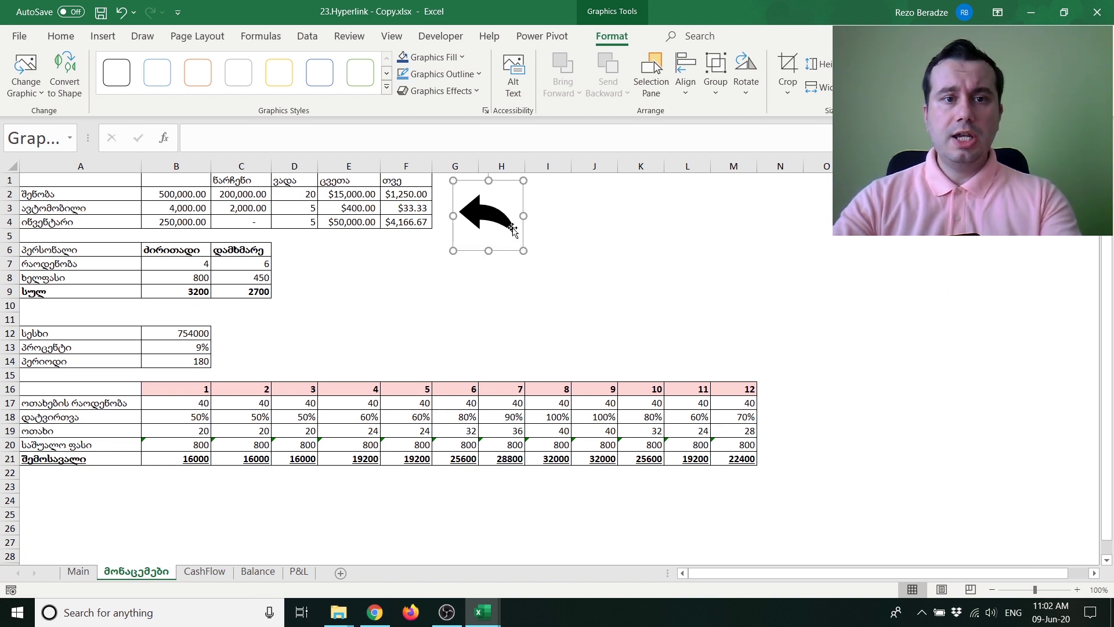
left_click(416, 58)
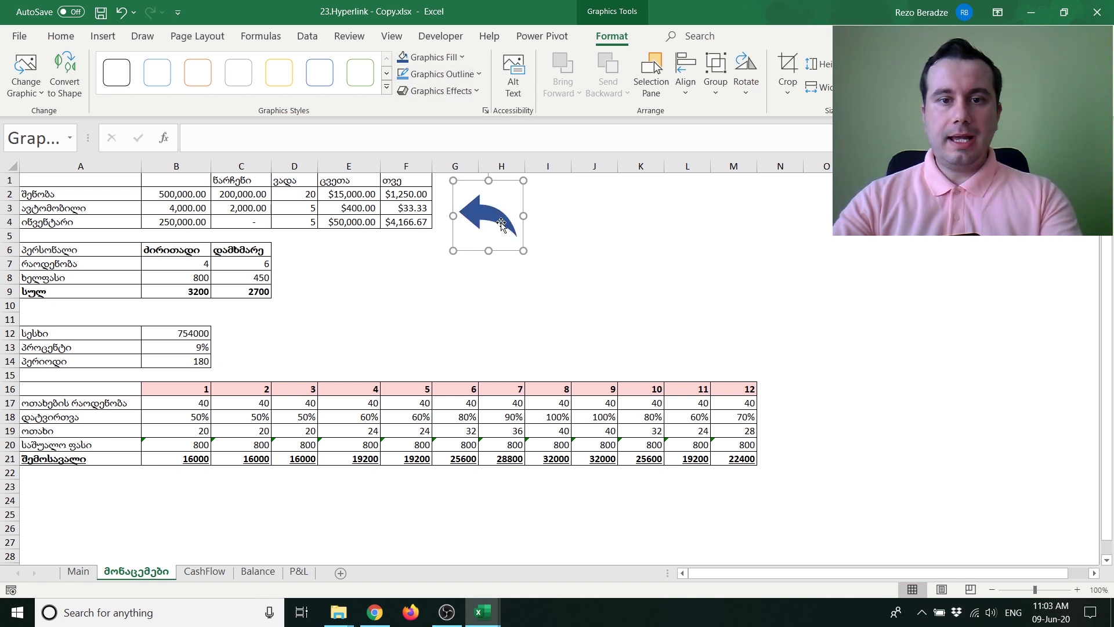
- Hyperlink the arrow icon to cell A1 of the Main sheet
right_click(501, 225)
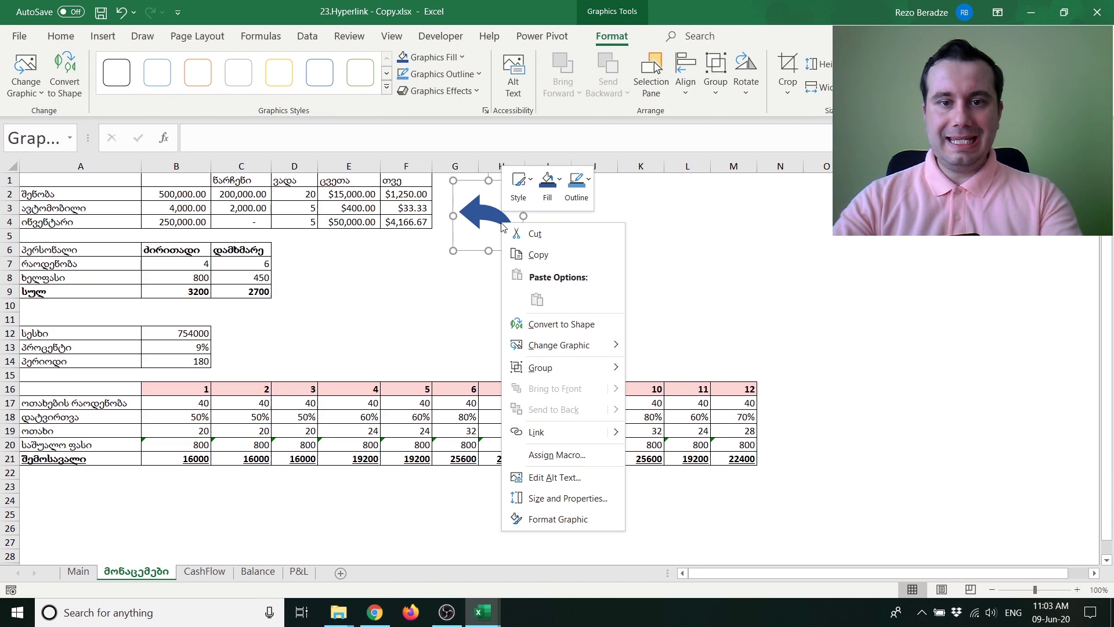
left_click(548, 430)
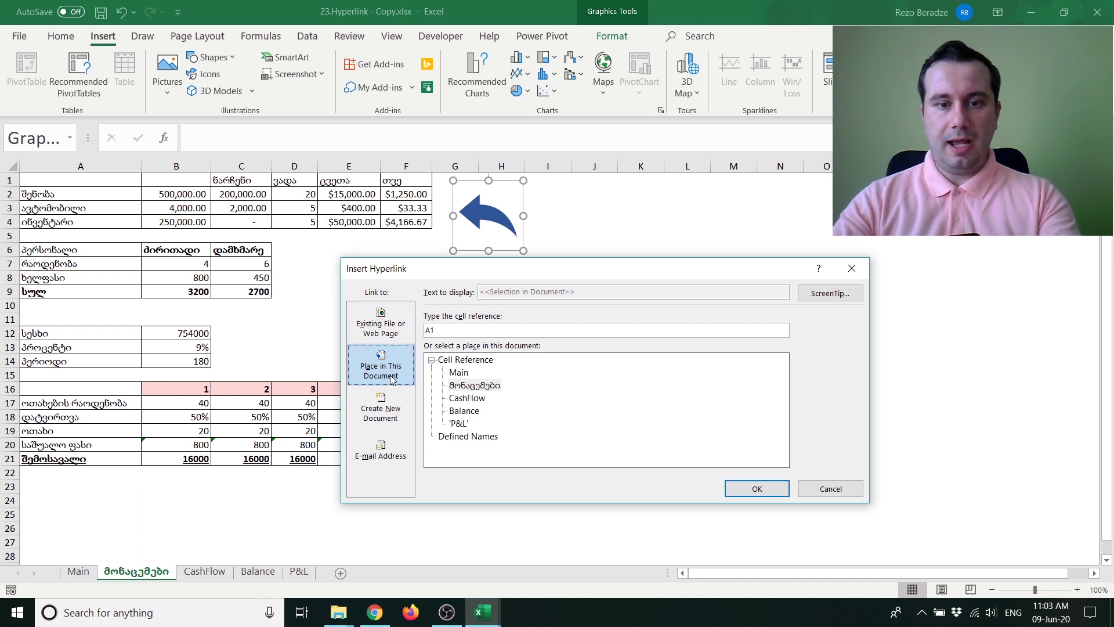
left_click(464, 375)
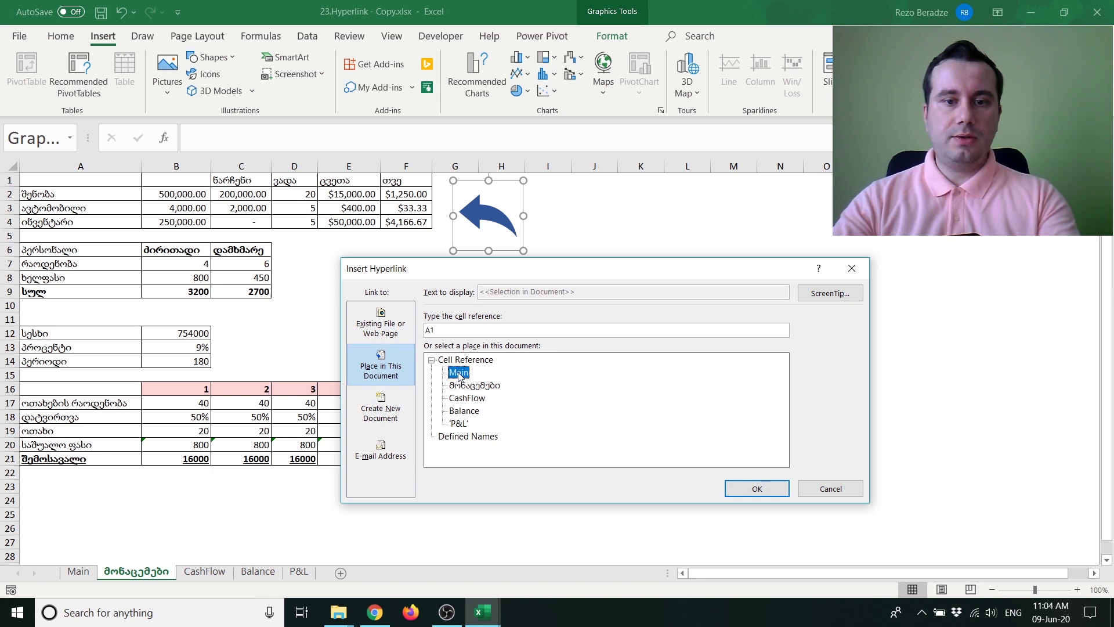
left_click(757, 488)
left_click(580, 333)
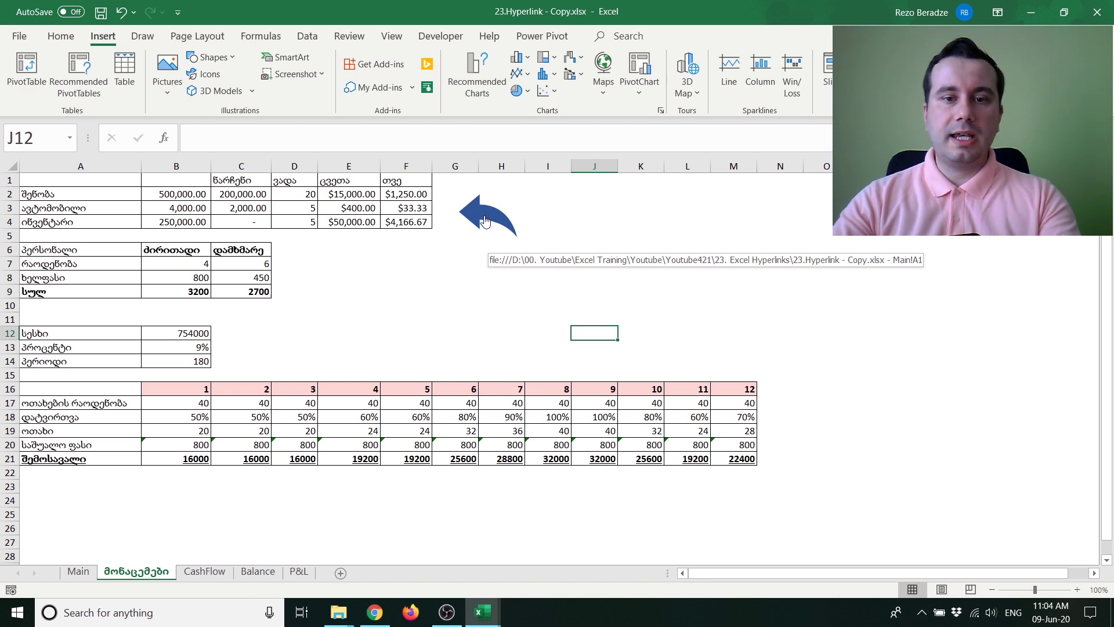
left_click(485, 221)
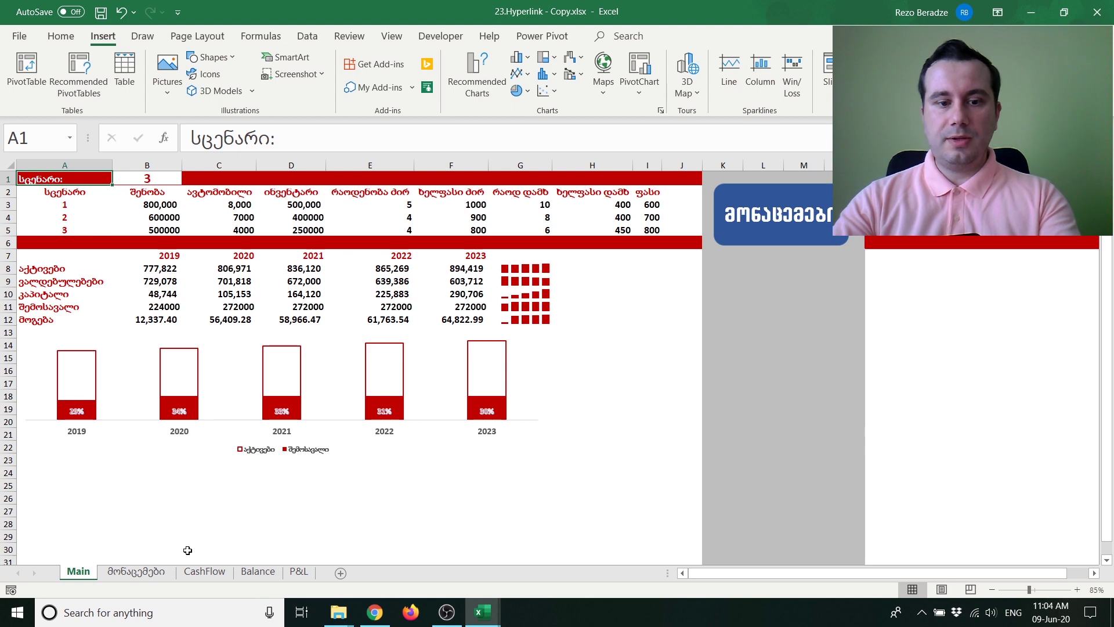
left_click(157, 569)
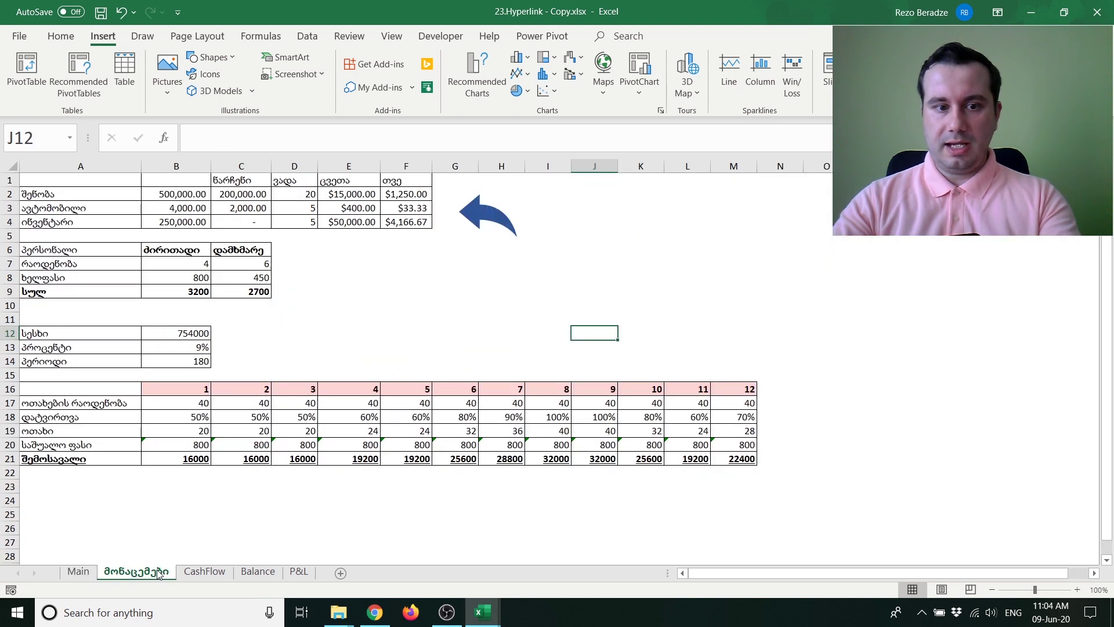
left_click(486, 223)
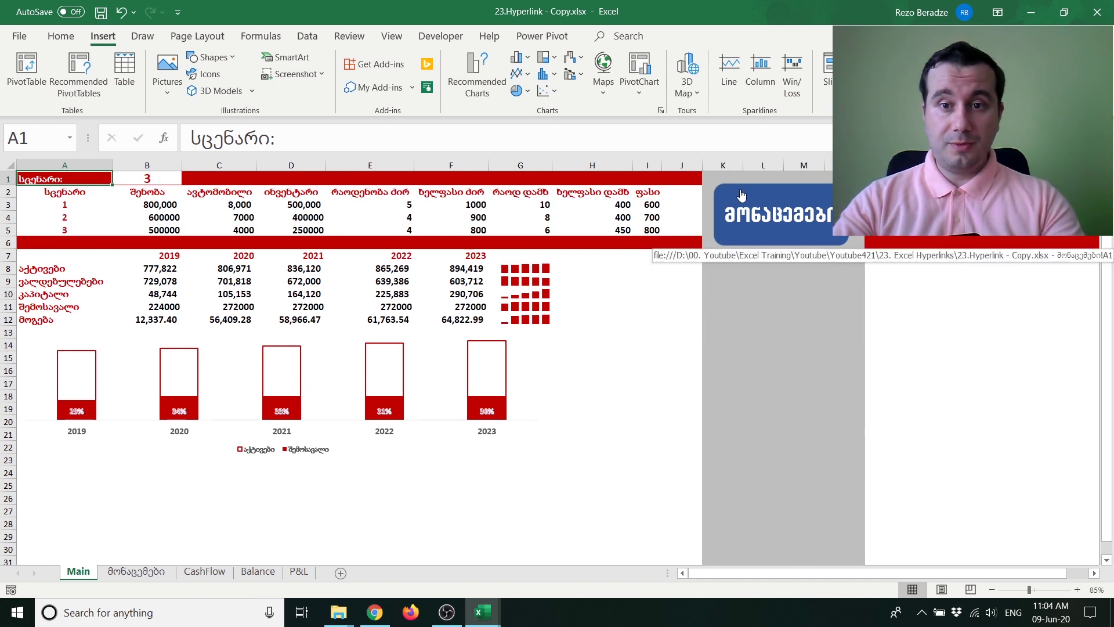
left_click(757, 224)
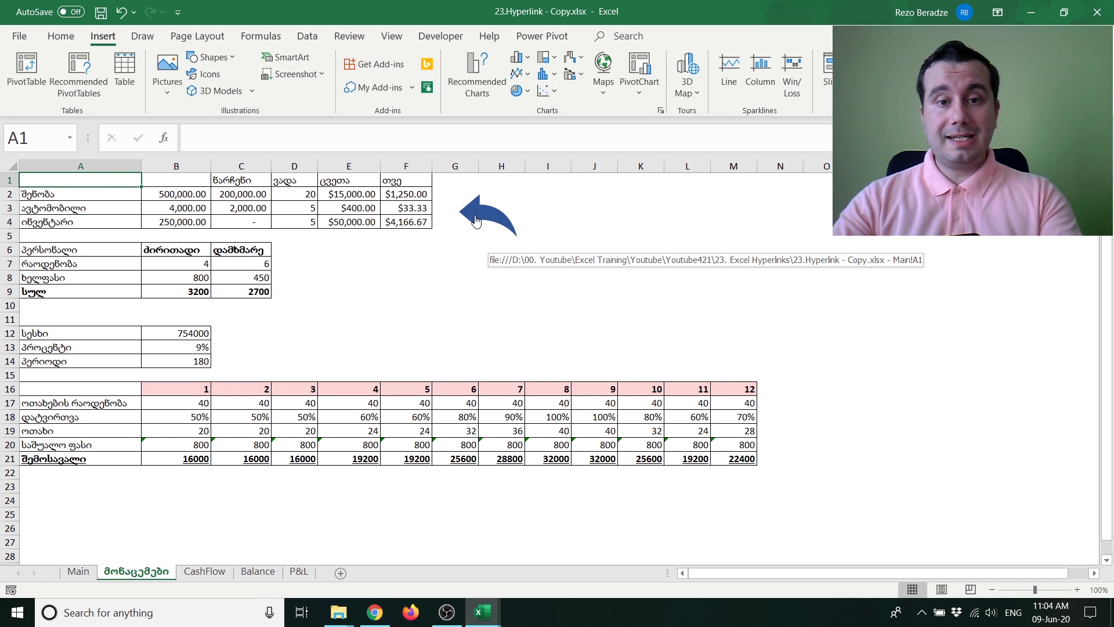
- Copy the linked back-arrow and paste it onto the CashFlow sheet near A3–A4
right_click(474, 218)
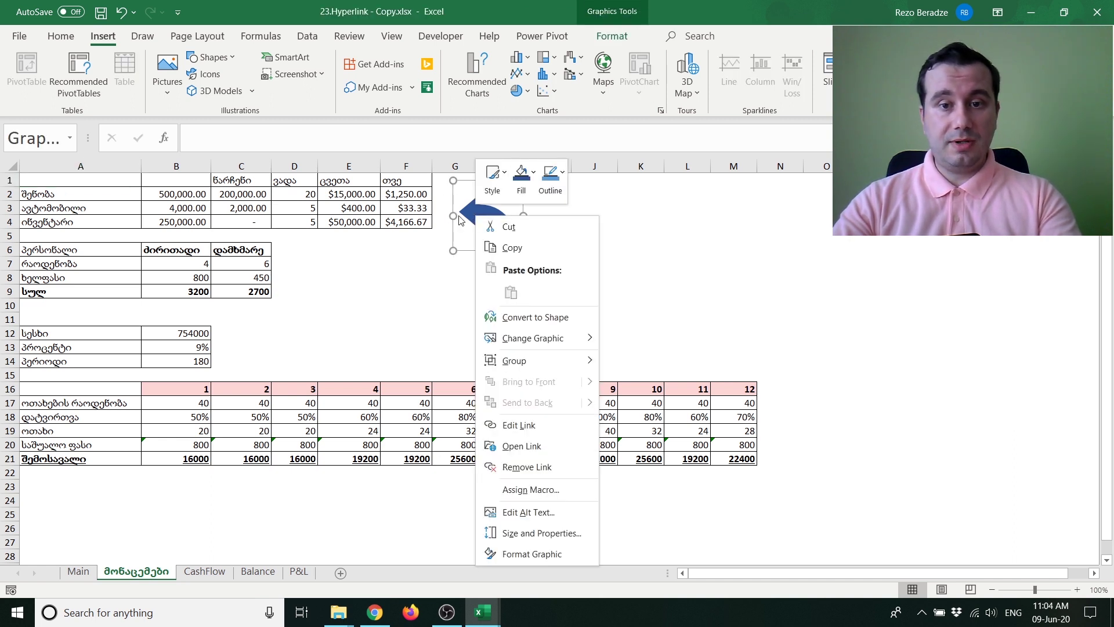
left_click(455, 276)
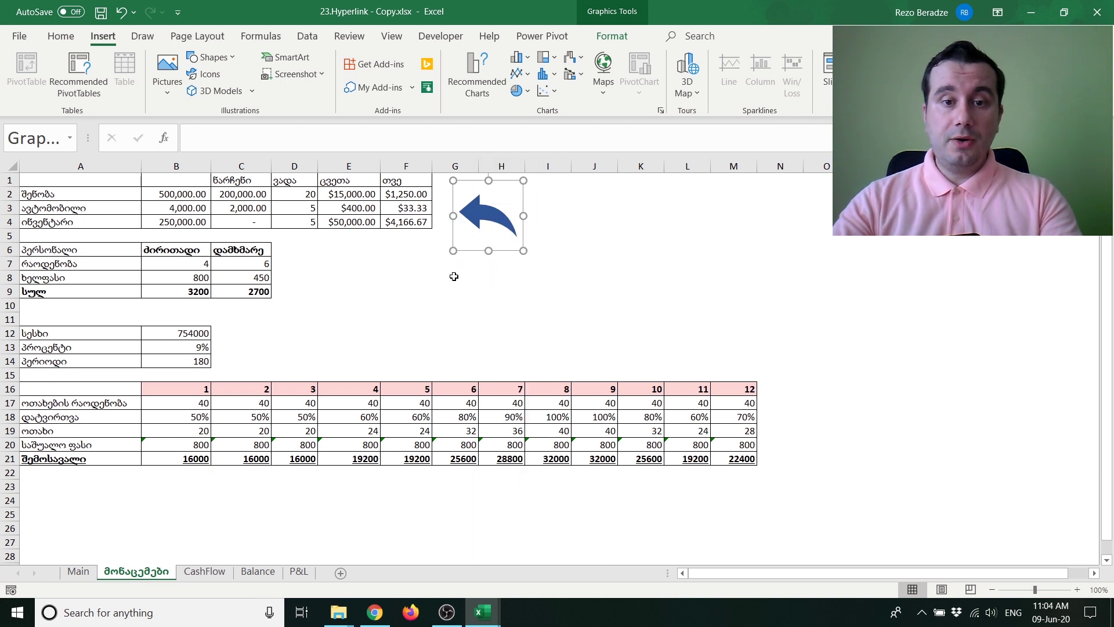
left_click(467, 265)
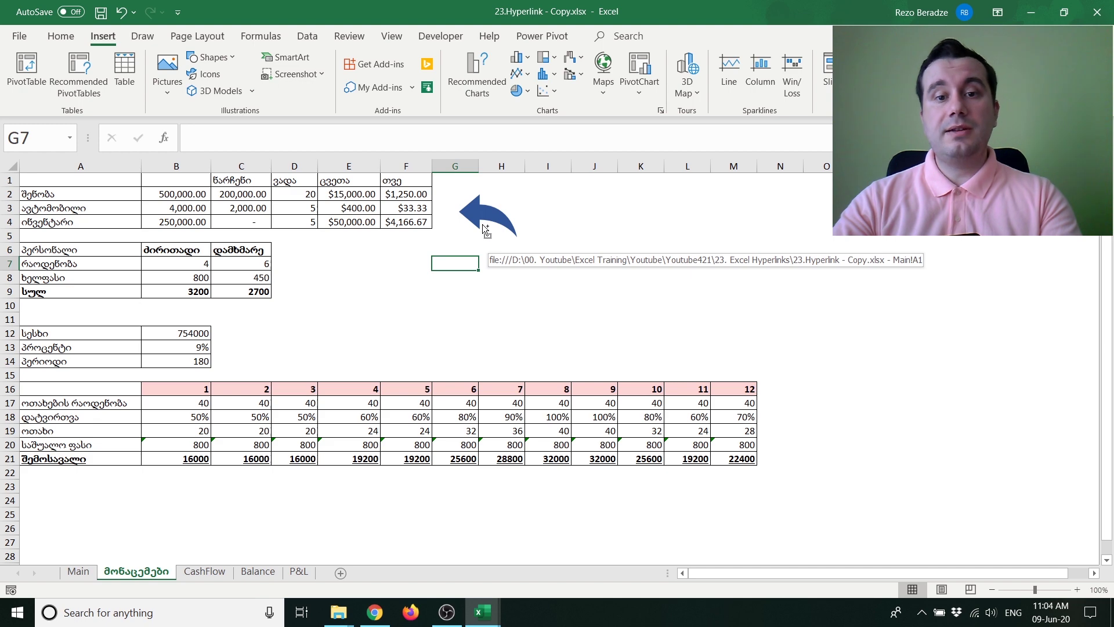
left_click(482, 224)
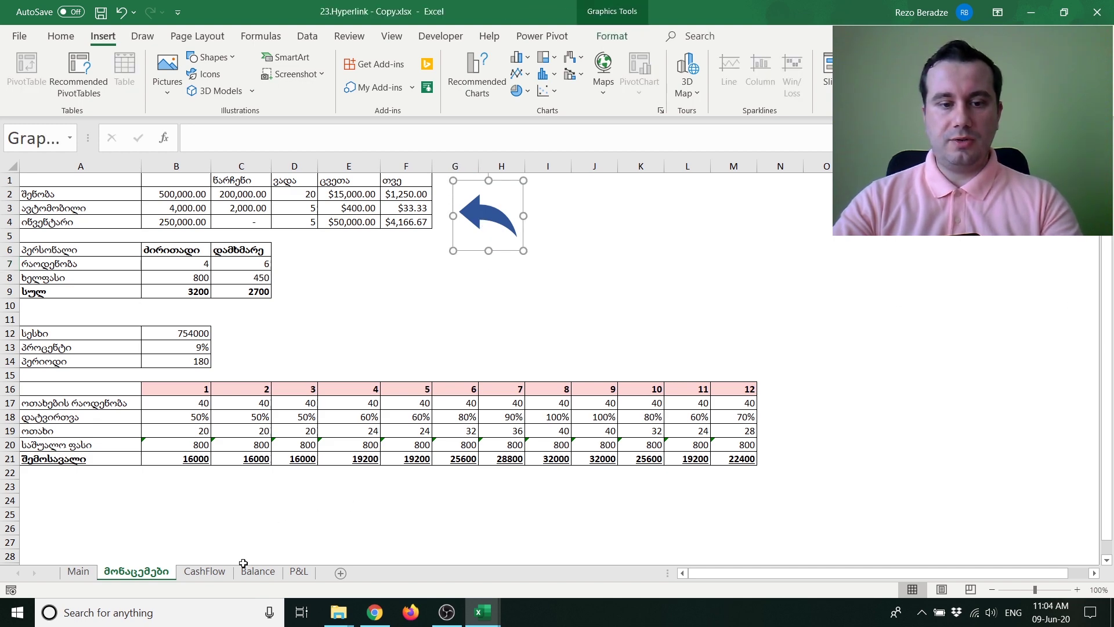
left_click(204, 571)
key("ctrl+v")
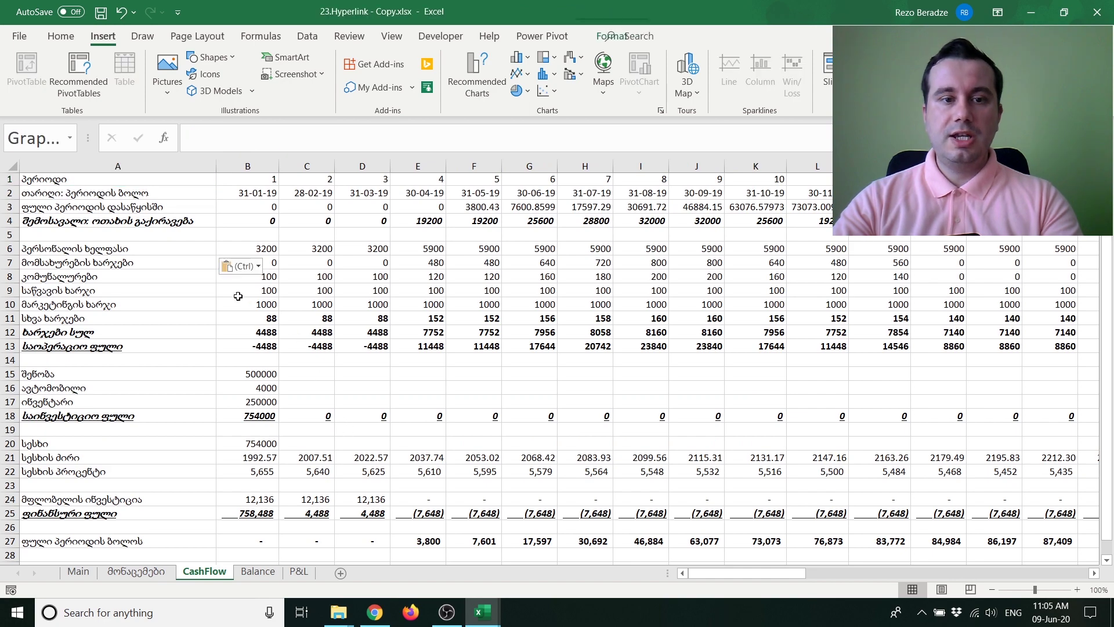
mouse_move(45, 181)
left_mouse_down()
mouse_move(194, 180)
mouse_move(37, 179)
left_mouse_up()
- Paste the arrow onto P&L beside the column A title, then test the Main and მონაცემები links
left_click(257, 572)
left_click(299, 572)
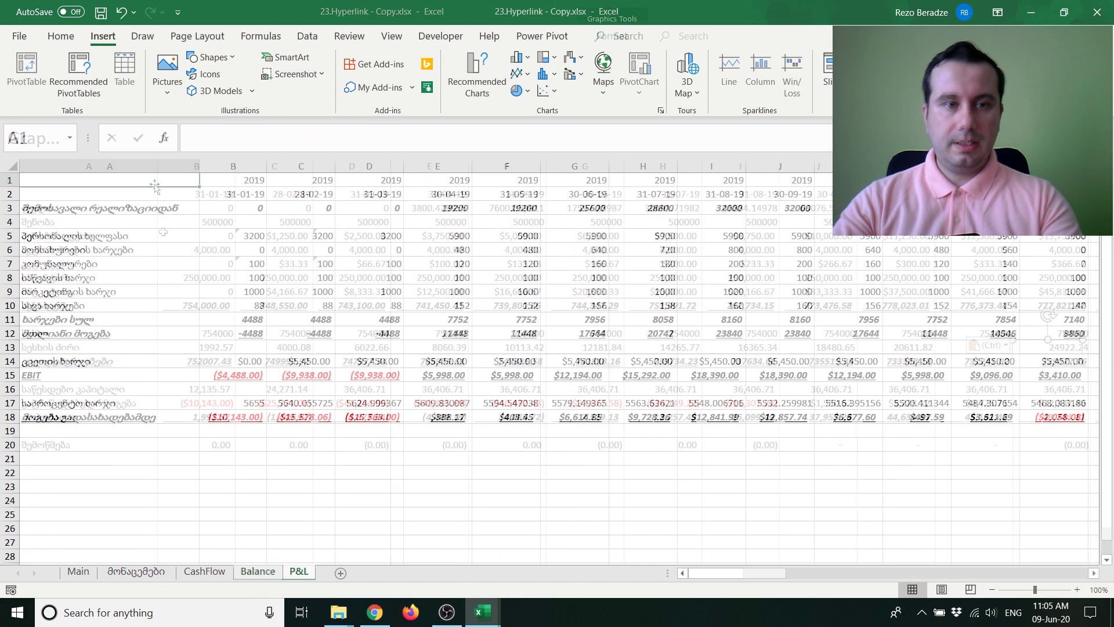
key("ctrl+v")
left_click_drag(88, 207, 240, 207)
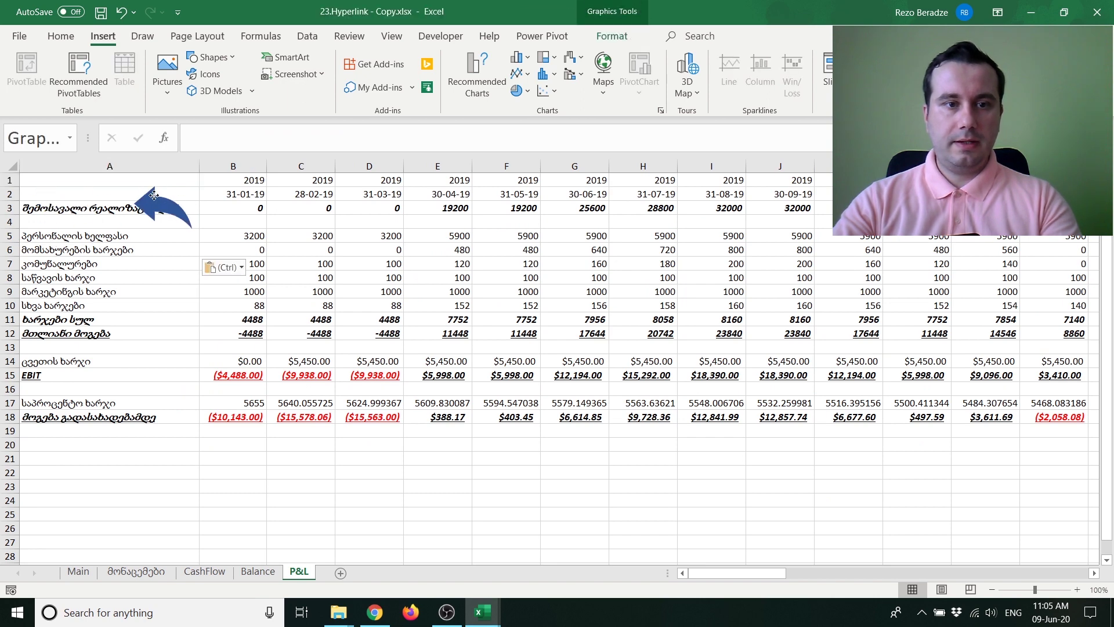
left_click(235, 375)
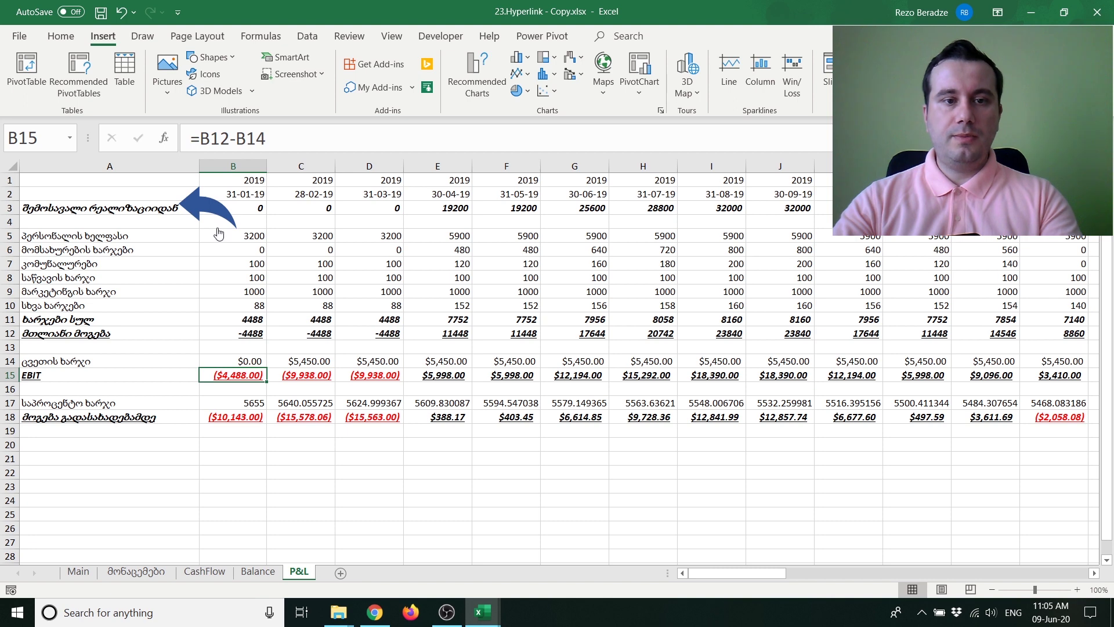
left_click(216, 208)
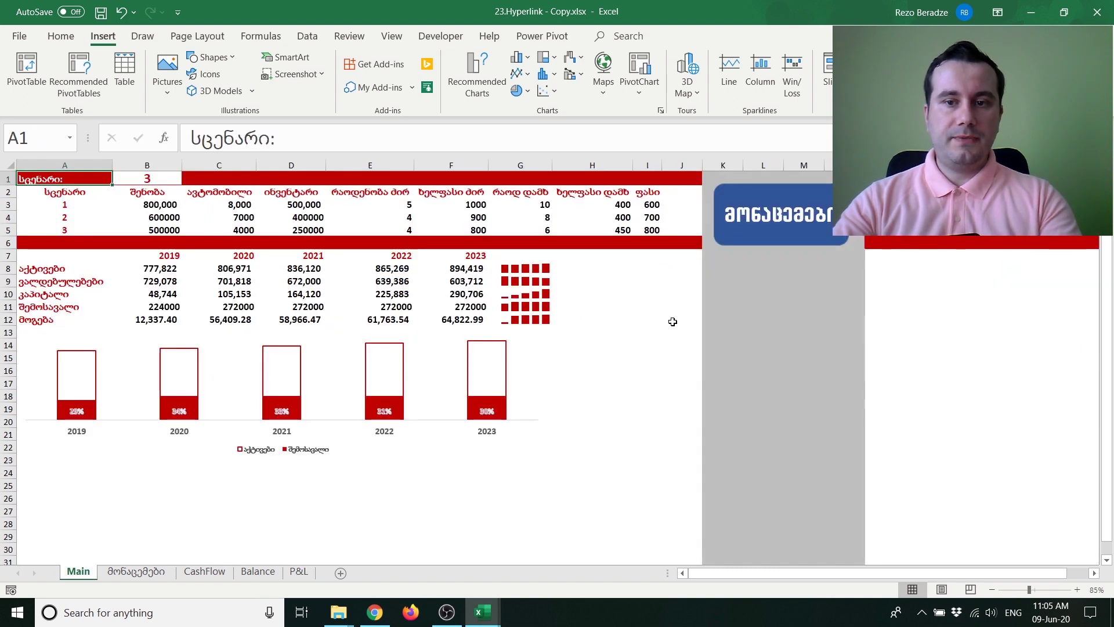
left_click(748, 210)
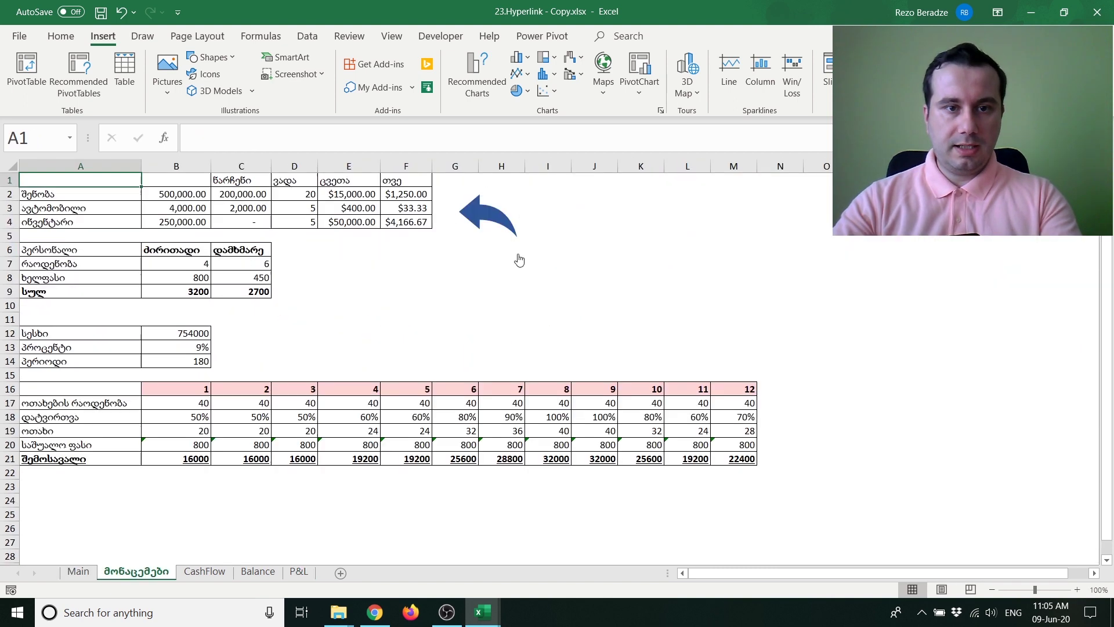
- Return to Main, test the მოგება ზარალის button to P&L, and come back via its arrow
left_click(502, 228)
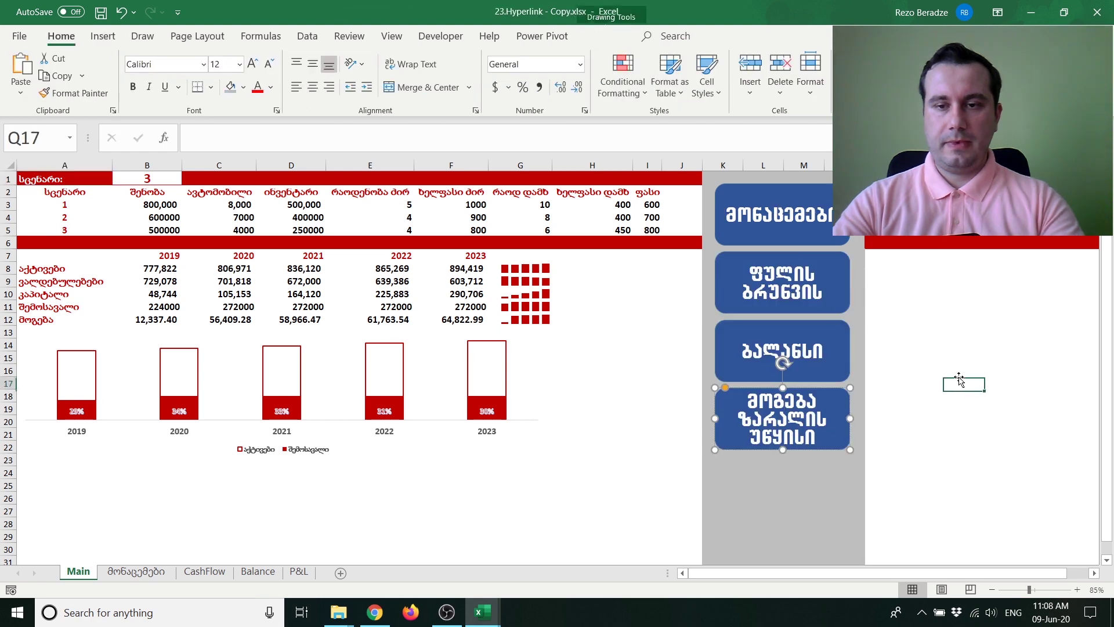
left_click(818, 420)
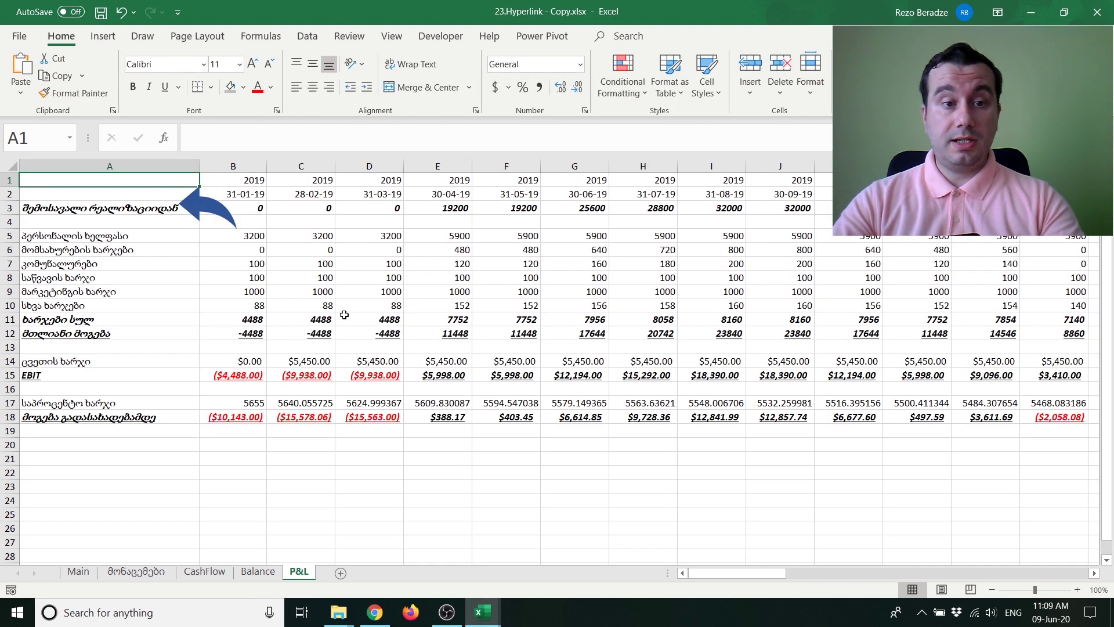
left_click(184, 216)
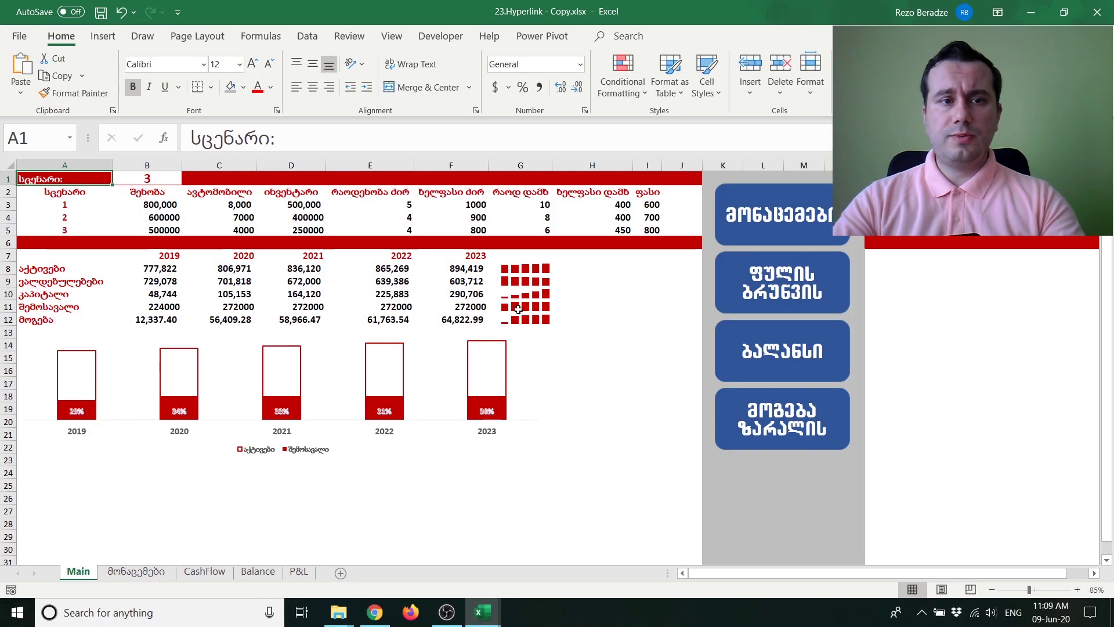
left_click(103, 36)
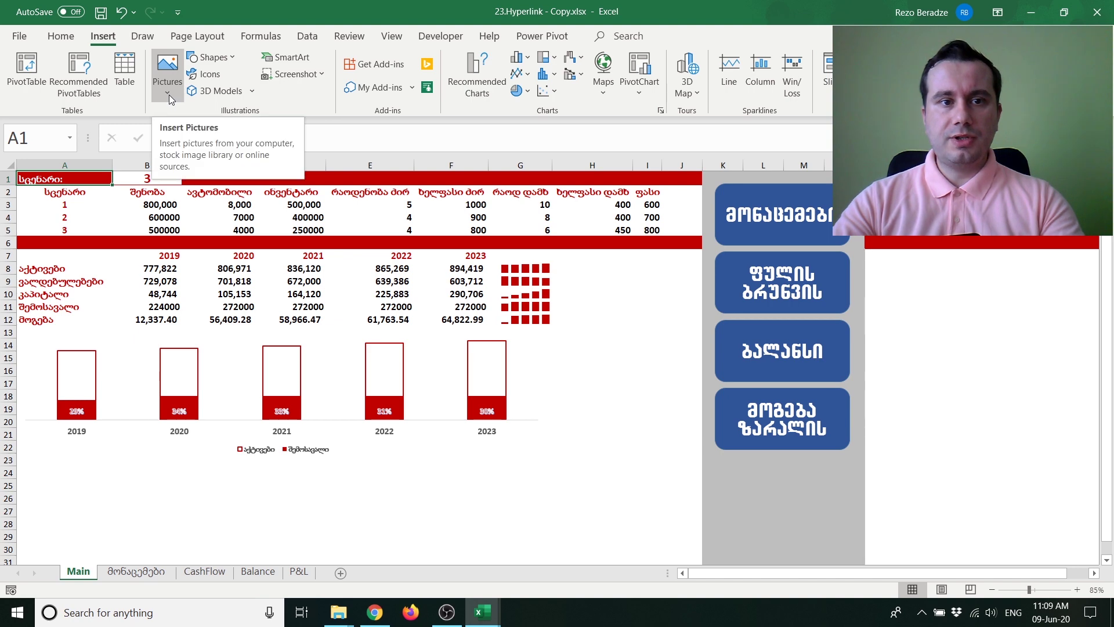
- Insert the Georgia Revenue Service logo from Online Pictures below the navigation buttons
left_click(169, 95)
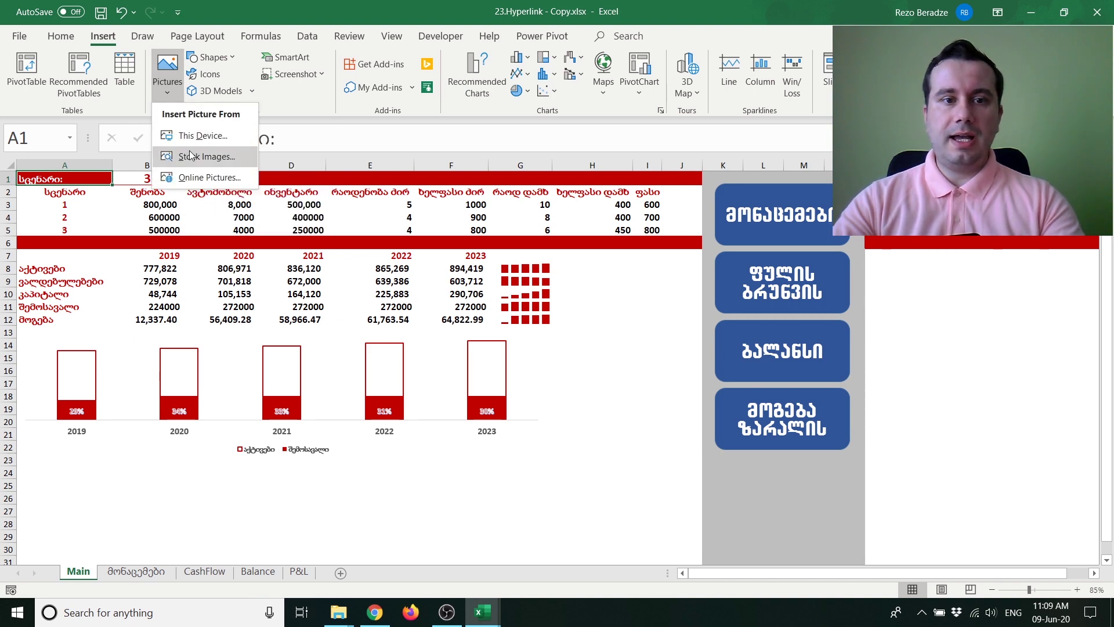
left_click(206, 177)
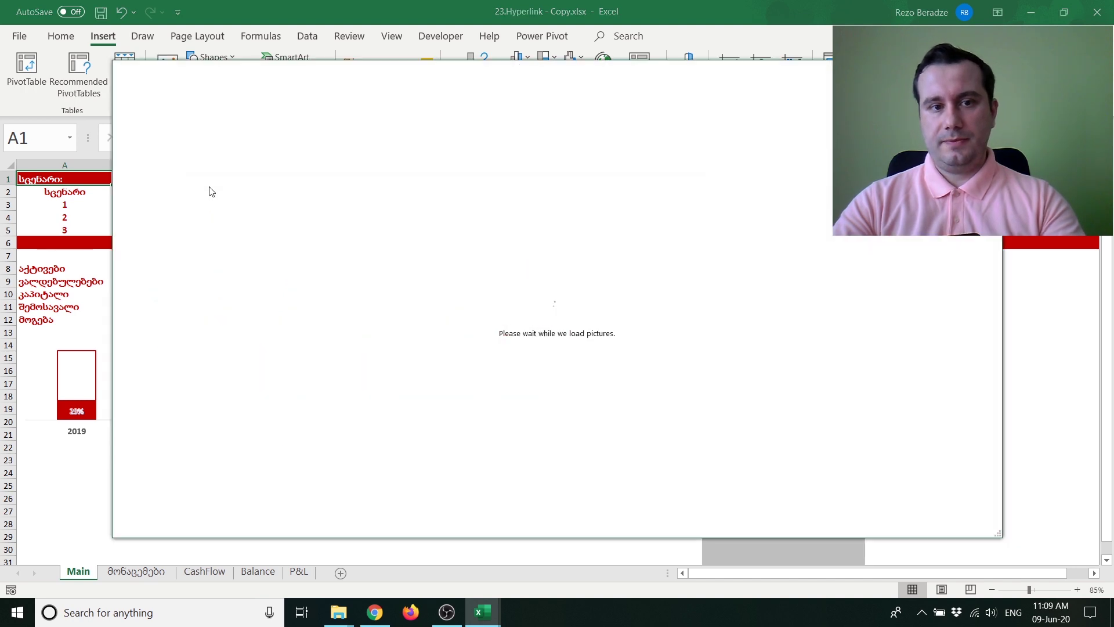
left_click(181, 247)
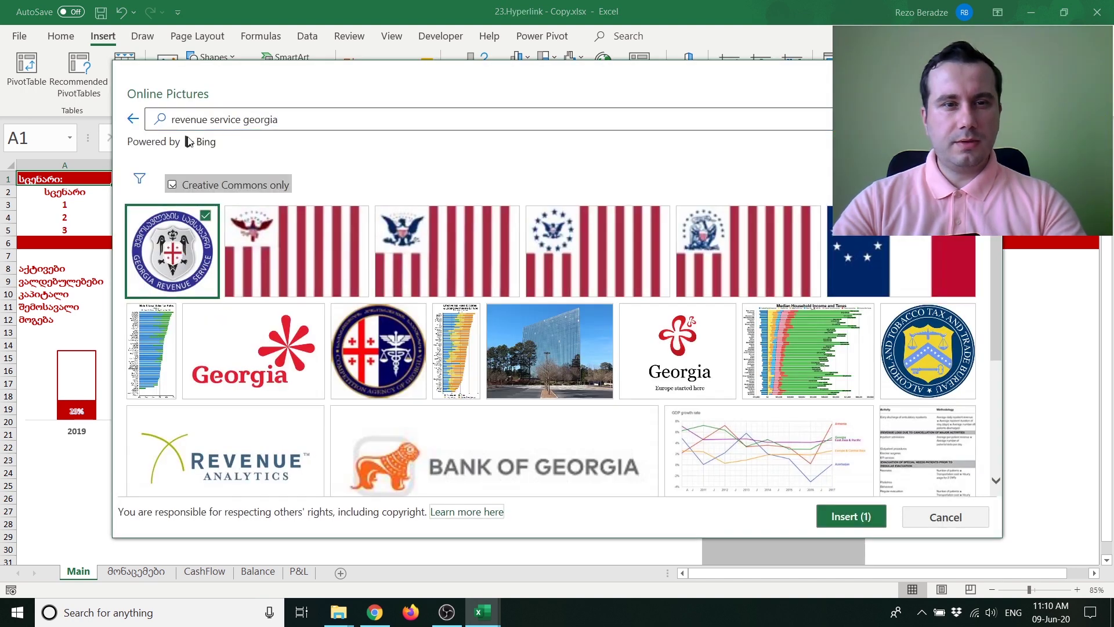
left_click(824, 518)
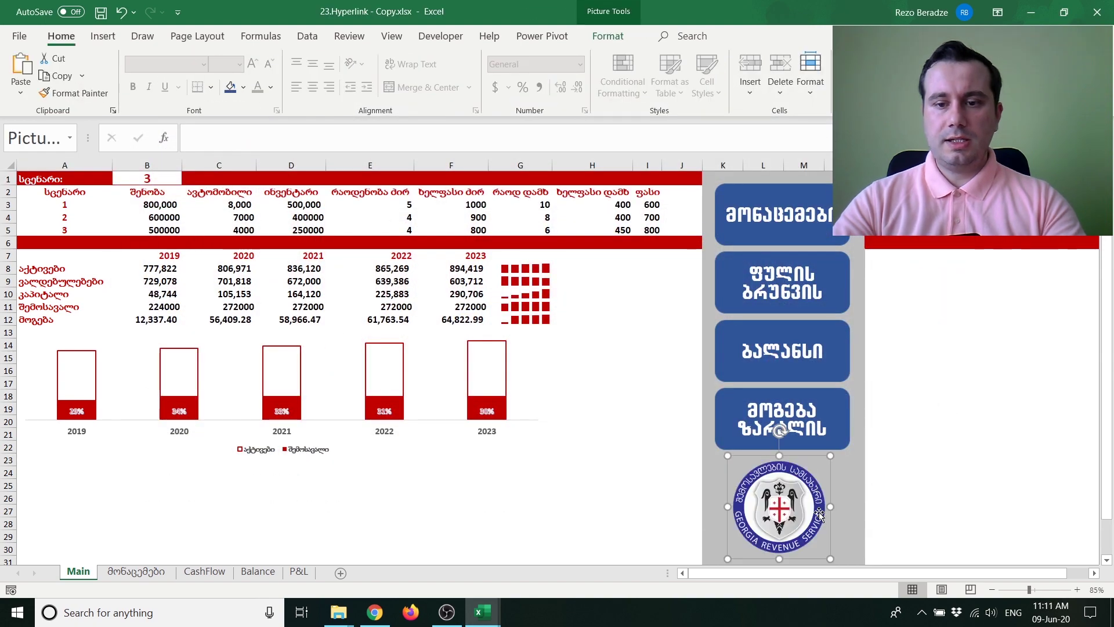
left_click(853, 510)
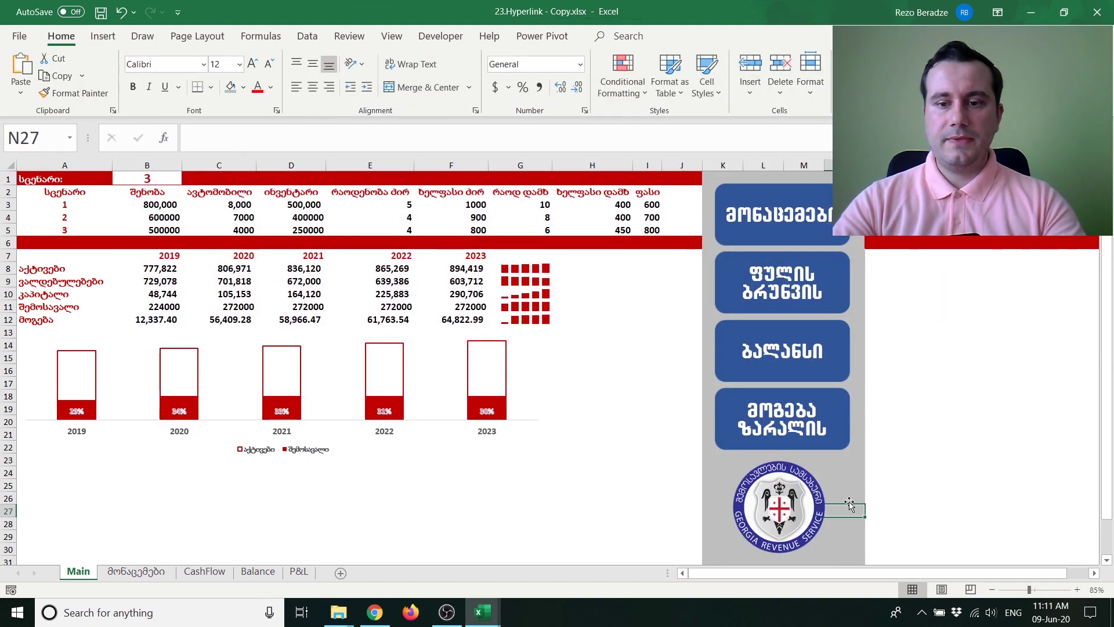
right_click(790, 493)
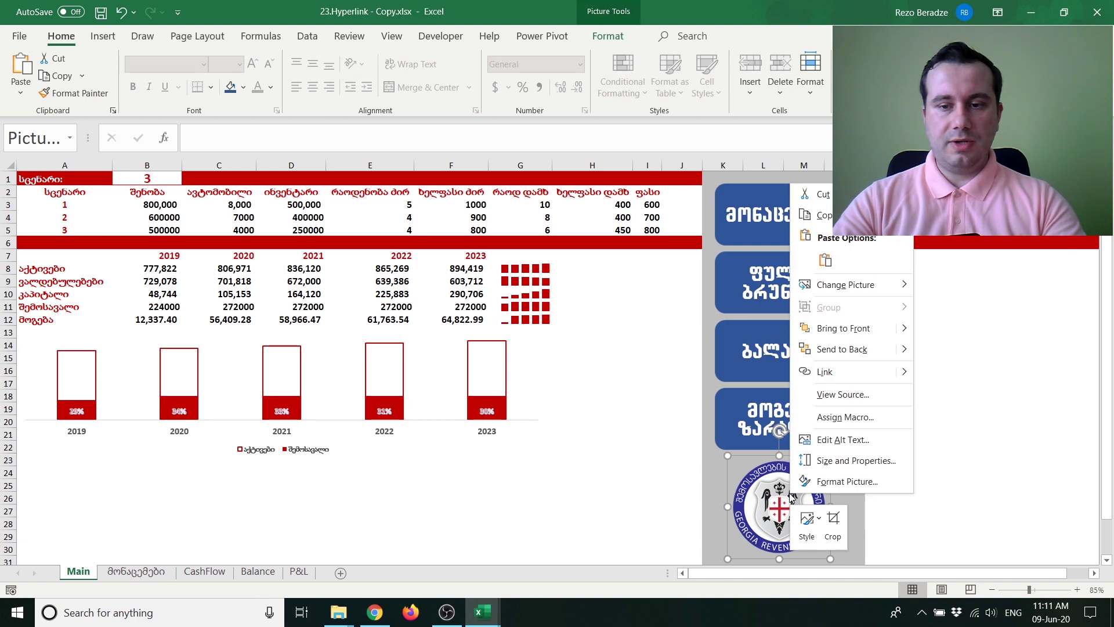
left_click(823, 377)
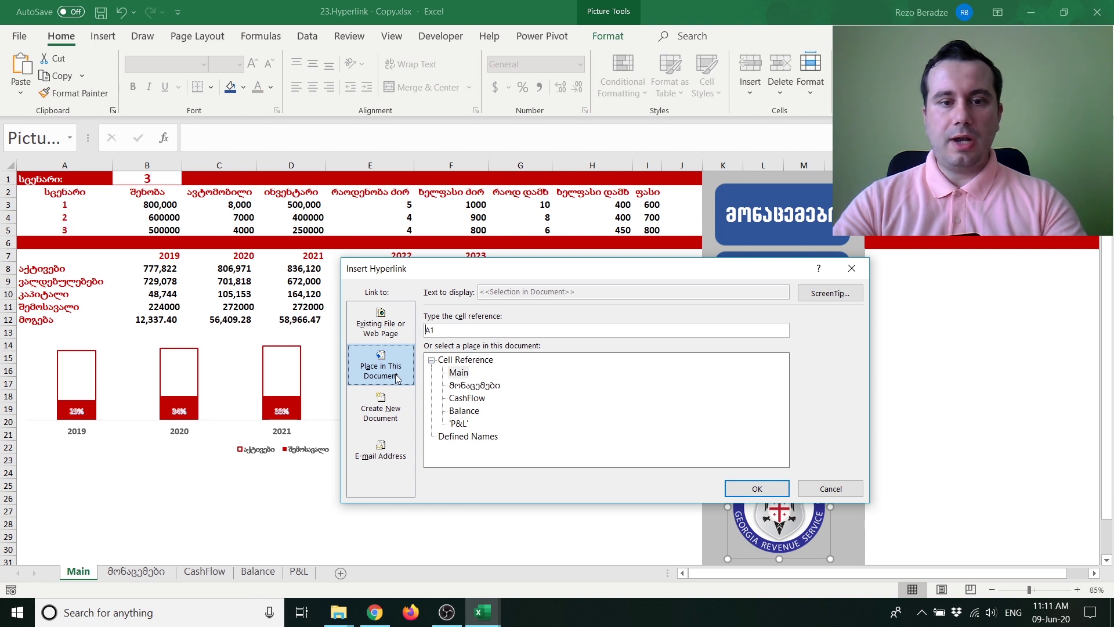
left_click(386, 332)
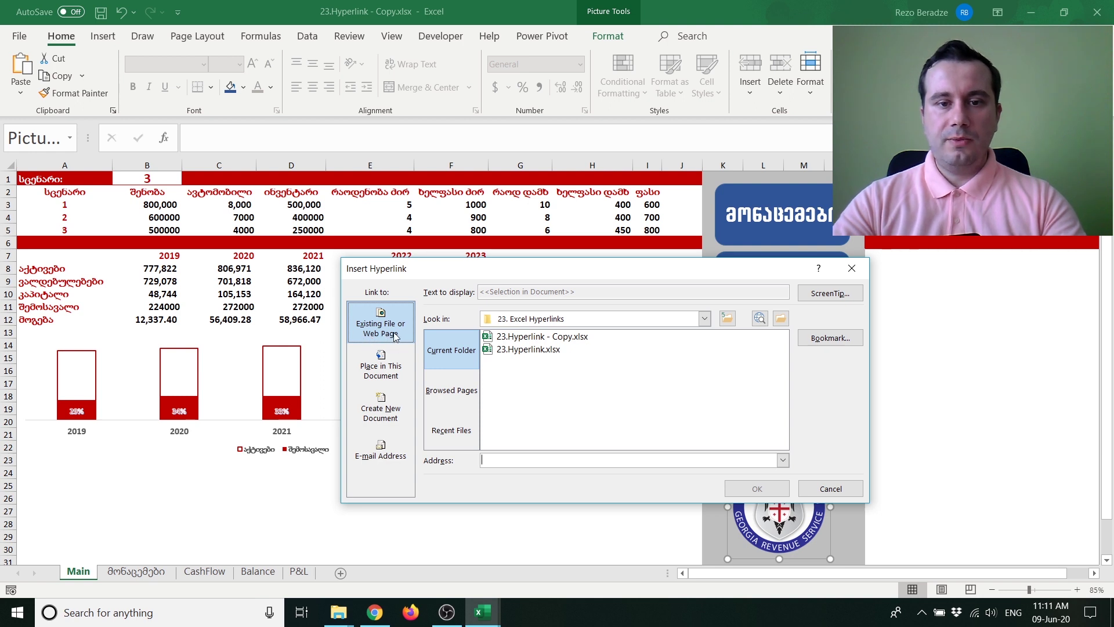
left_click(446, 397)
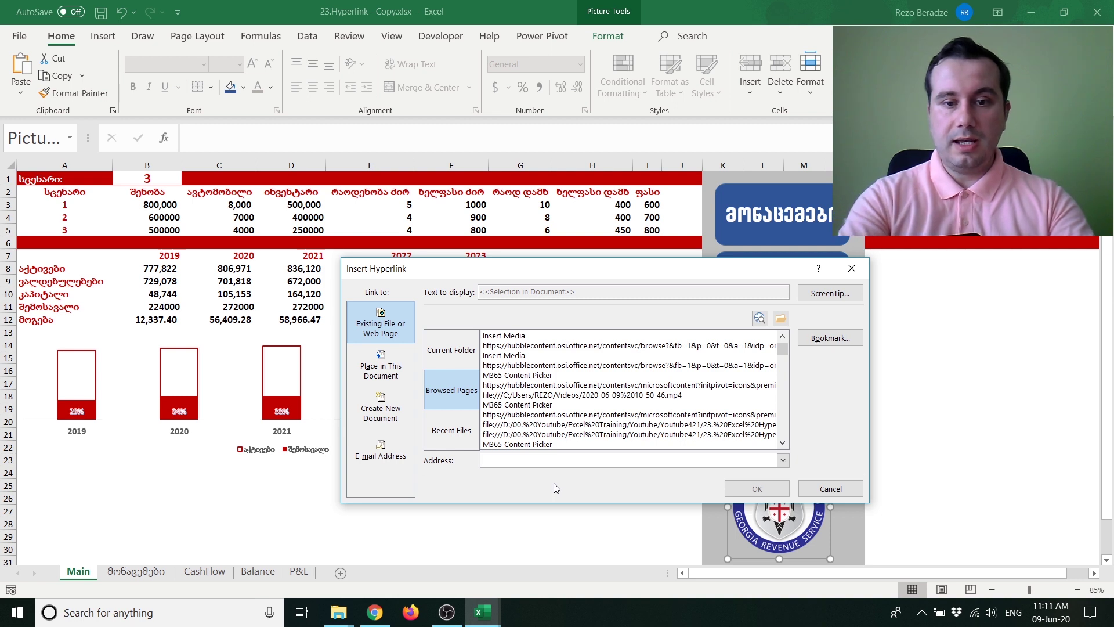
type("www")
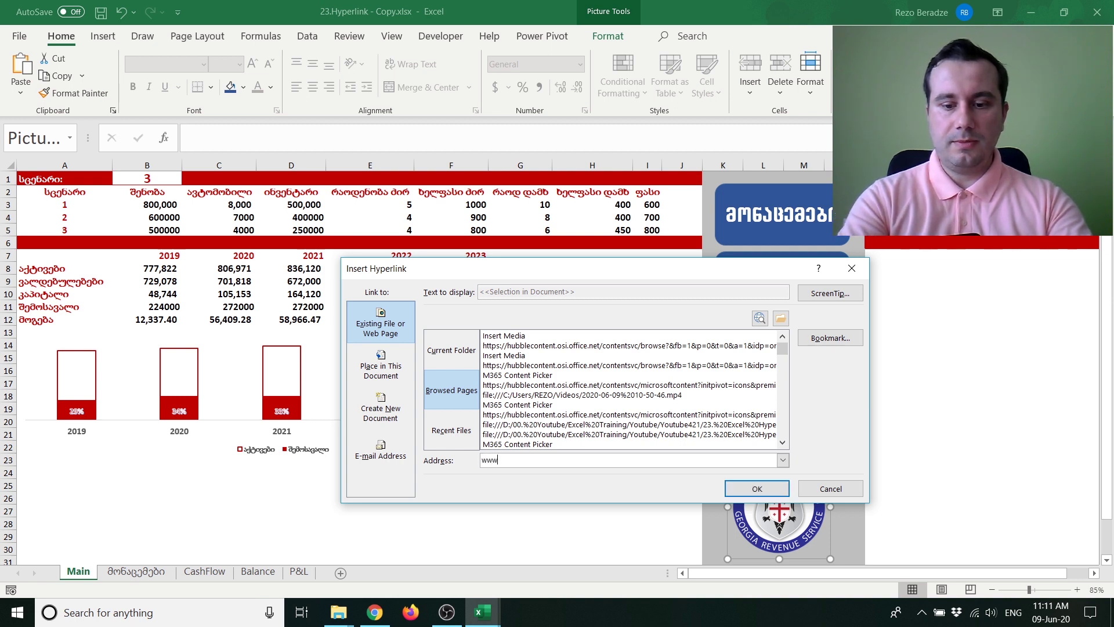
type(".rs.g")
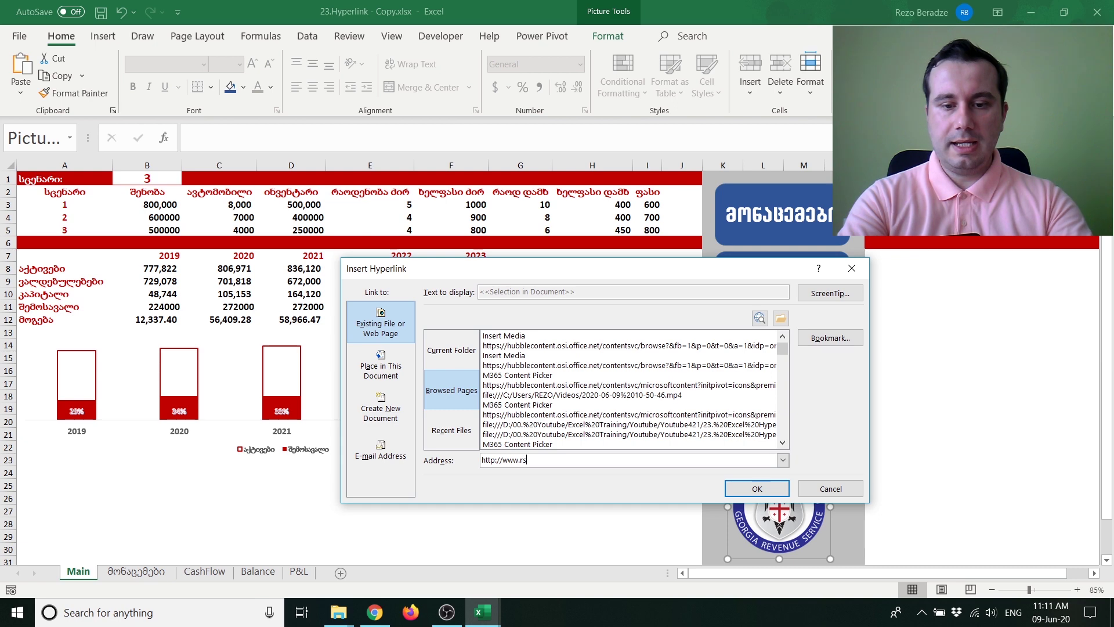
type("e")
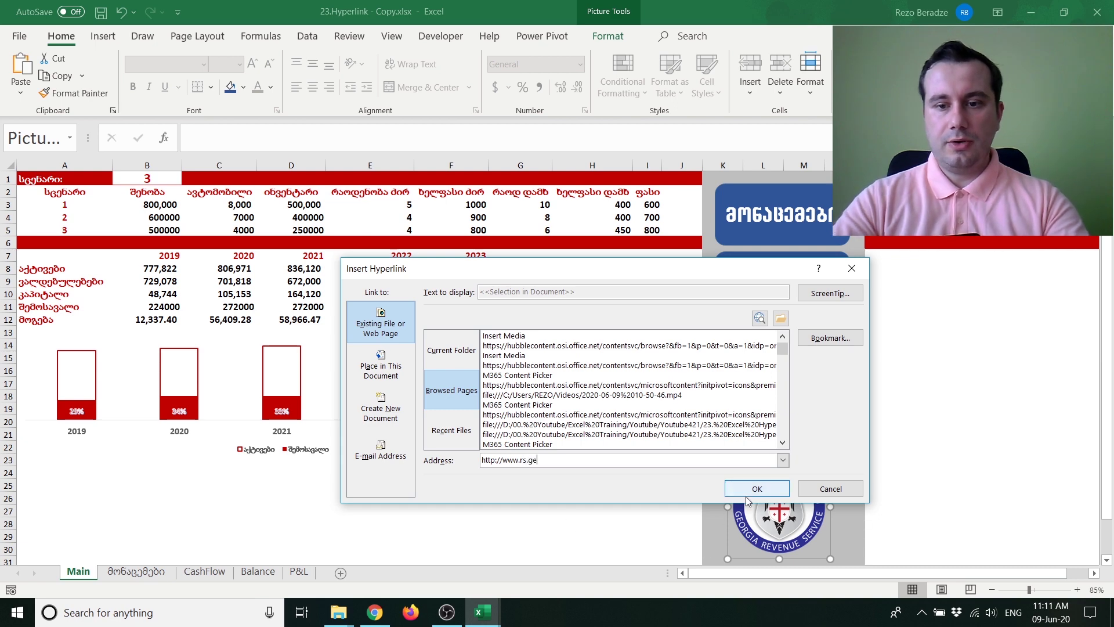
left_click(751, 488)
left_click(648, 485)
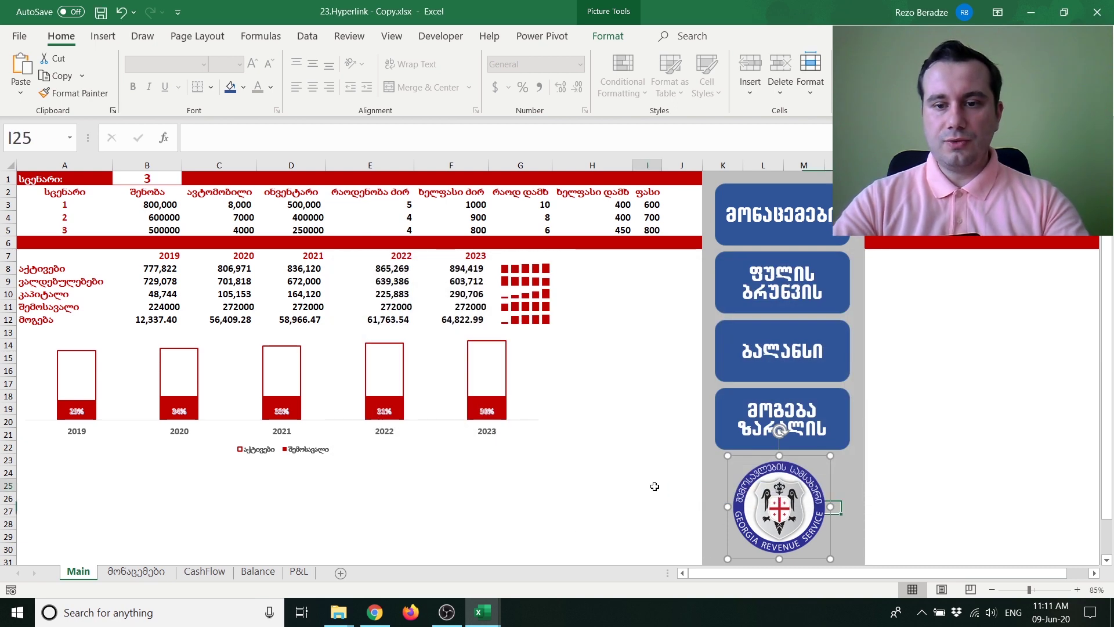
- Follow the logo's hyperlink to load the rs.ge homepage in Chrome
left_click(806, 485)
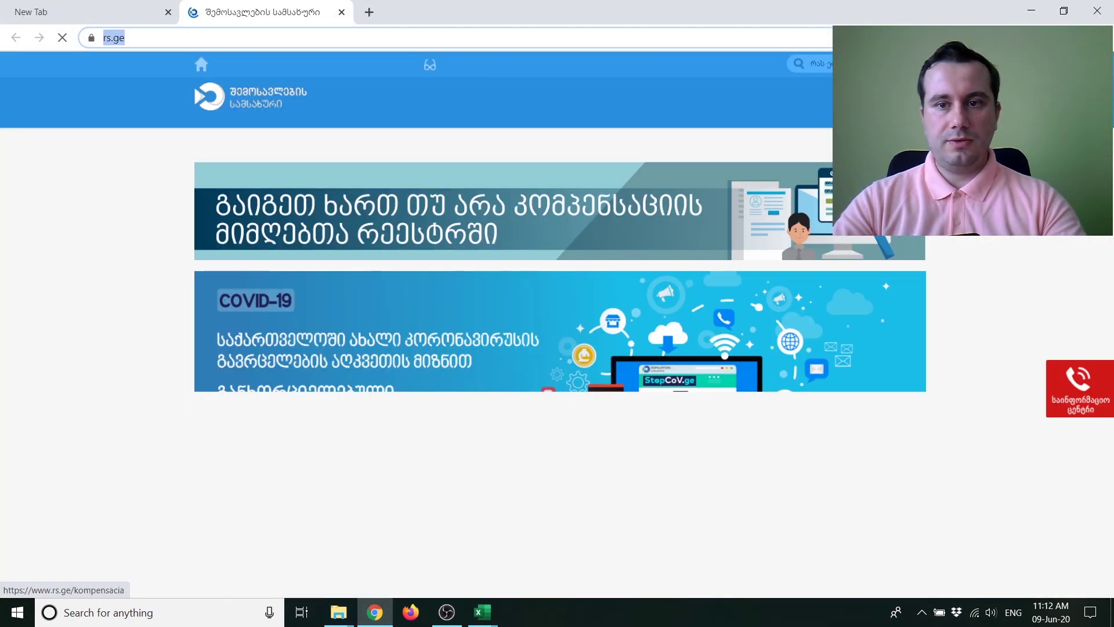
- Minimize Chrome to bring the Excel Main sheet back into view
left_click(1031, 11)
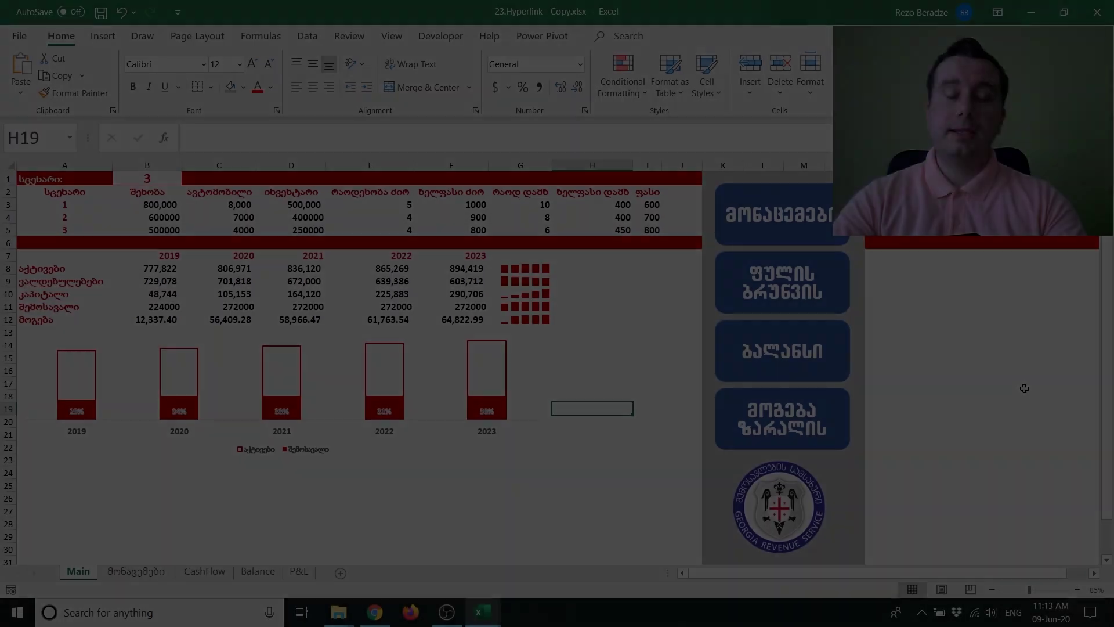